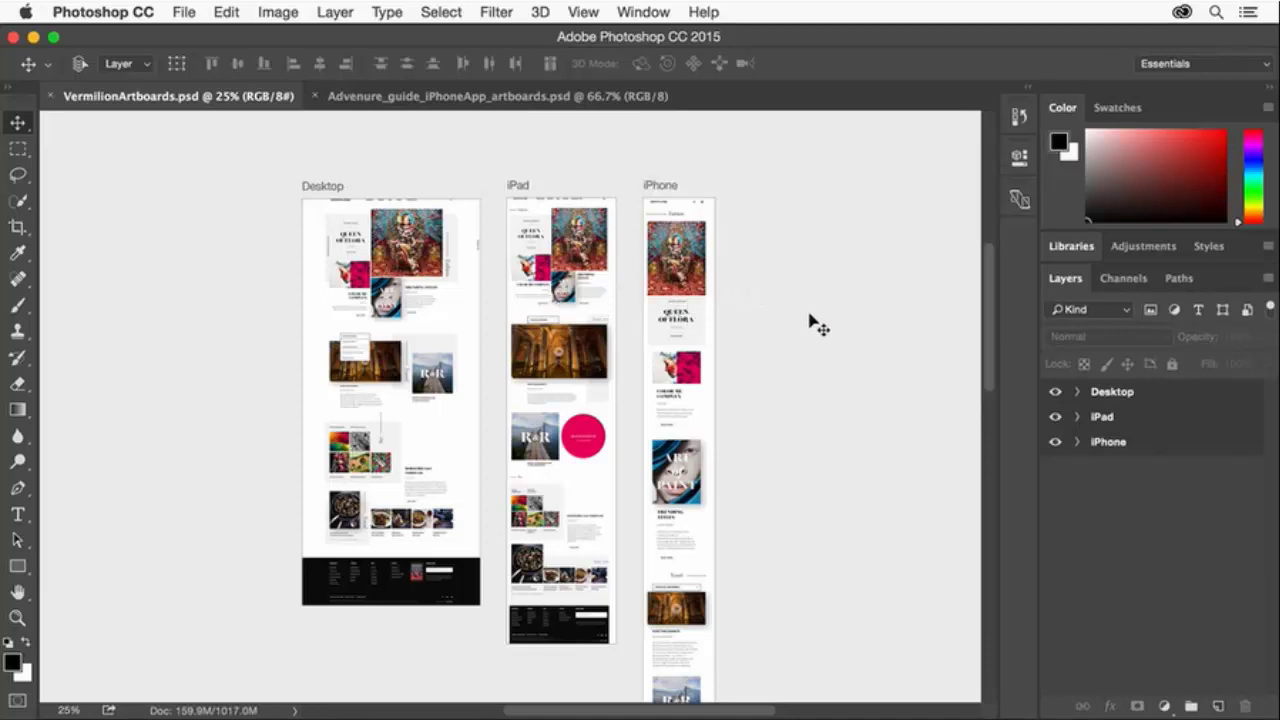
# Switch to the Advenure_guide_iPhoneApp_artboards.psd document, test-move Artboard2's header, then undo it
pyautogui.hotkey('ctrl', 'Tab')
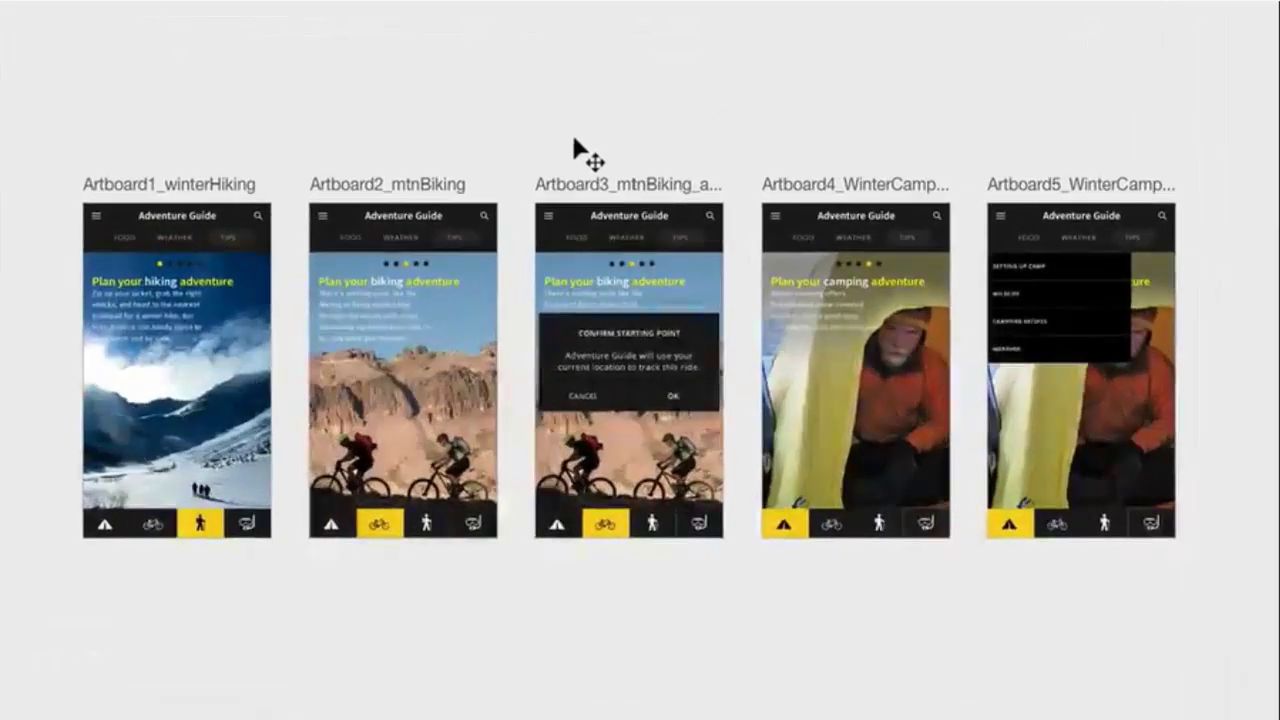
pyautogui.moveTo(460, 229); pyautogui.dragTo(468, 186)
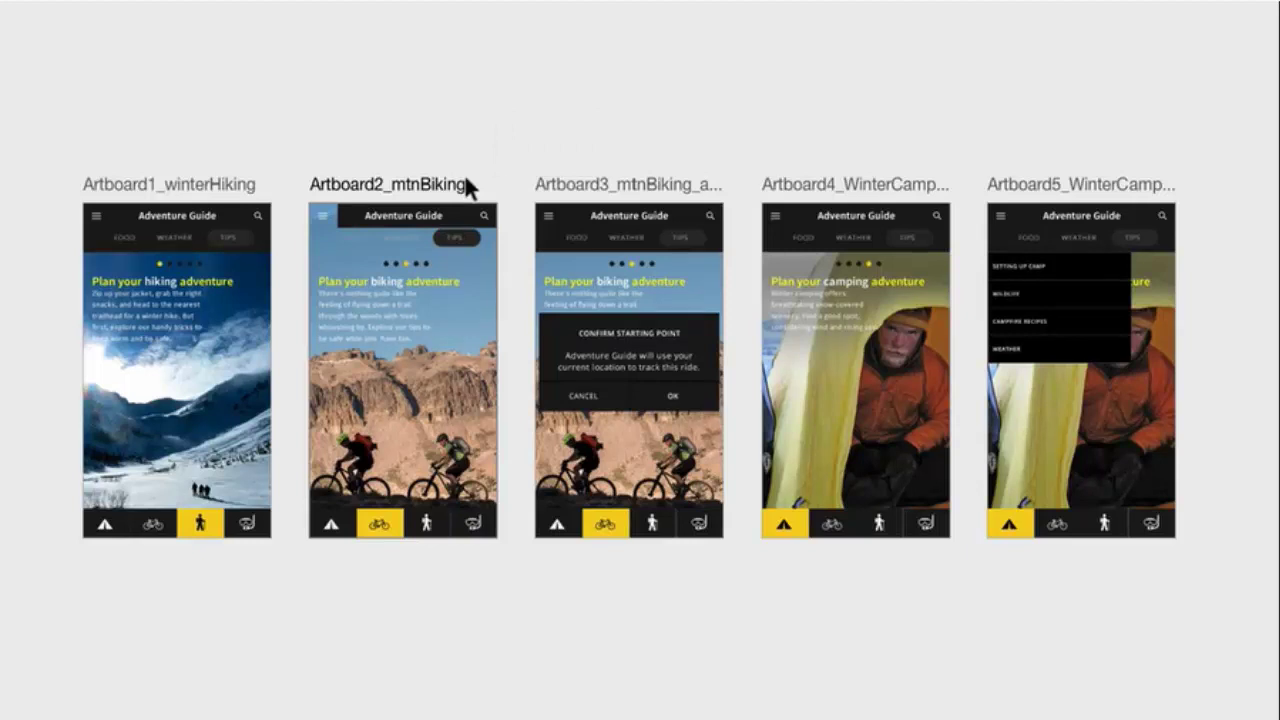
pyautogui.hotkey('ctrl', 'z')
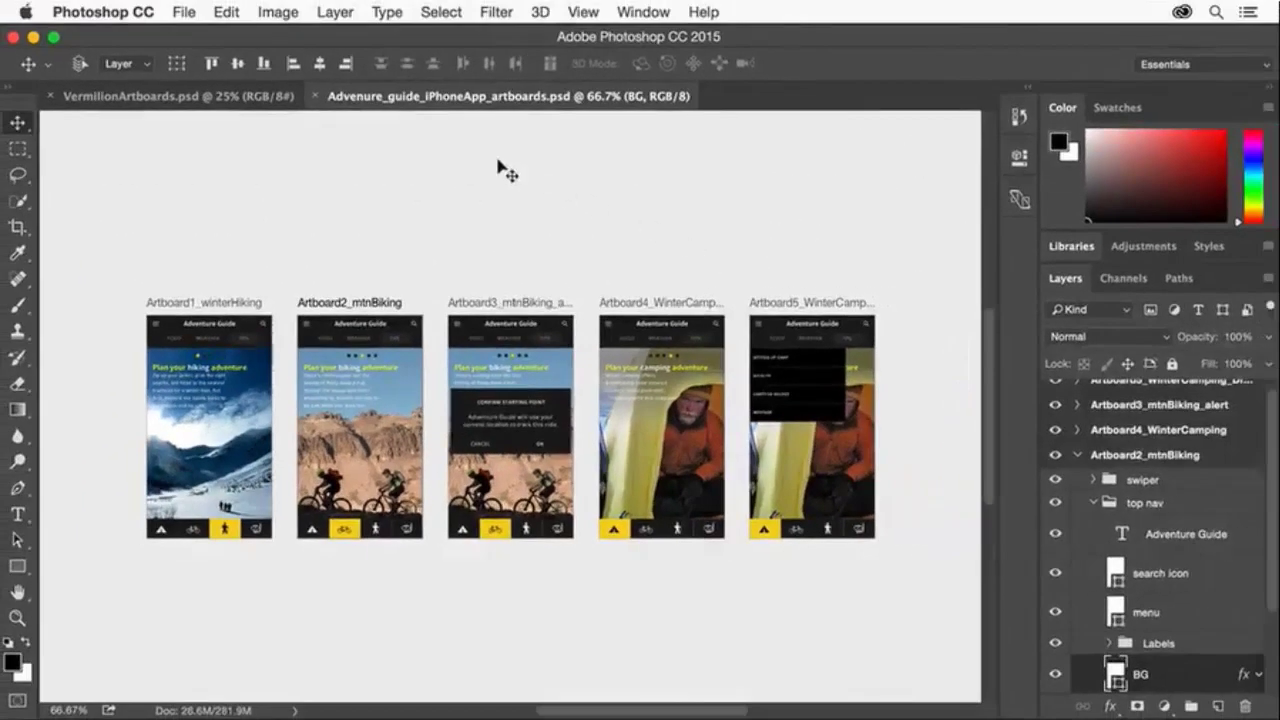
# Create a new Artboard-type document with the iPhone 5 (640 × 1136) artboard size
pyautogui.click(184, 12)
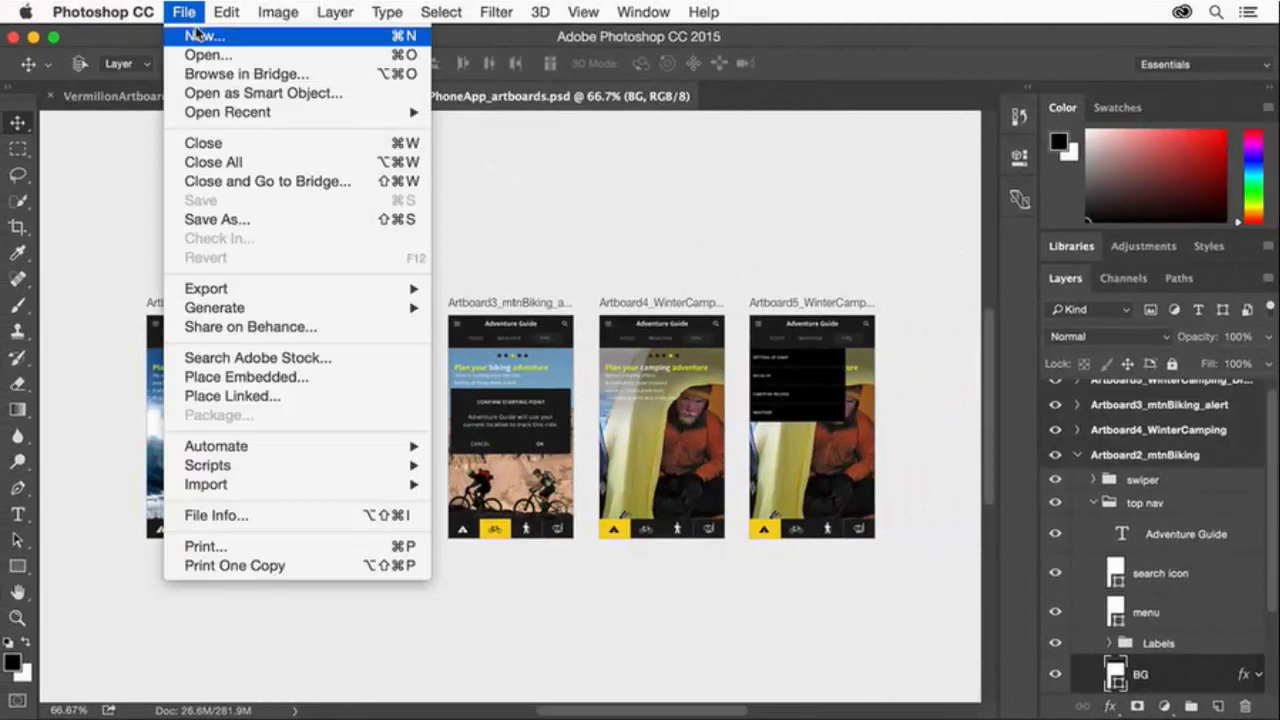
pyautogui.click(197, 35)
pyautogui.click(607, 206)
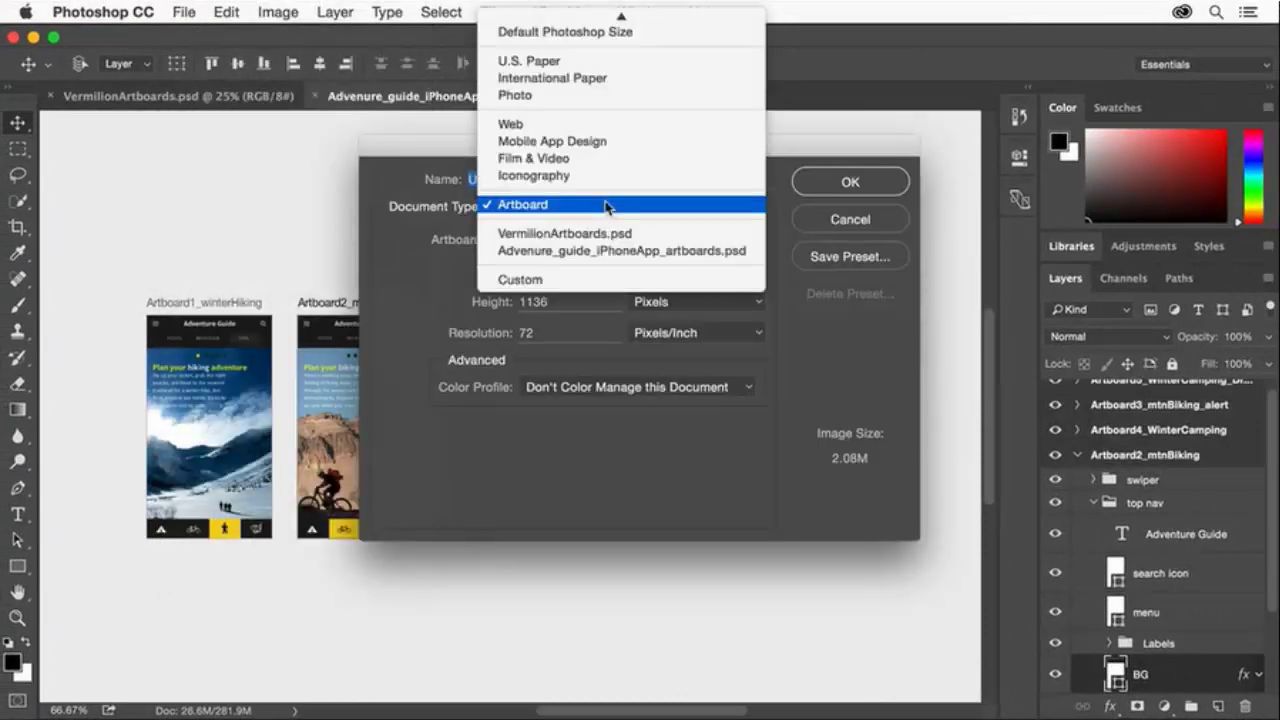
pyautogui.click(607, 206)
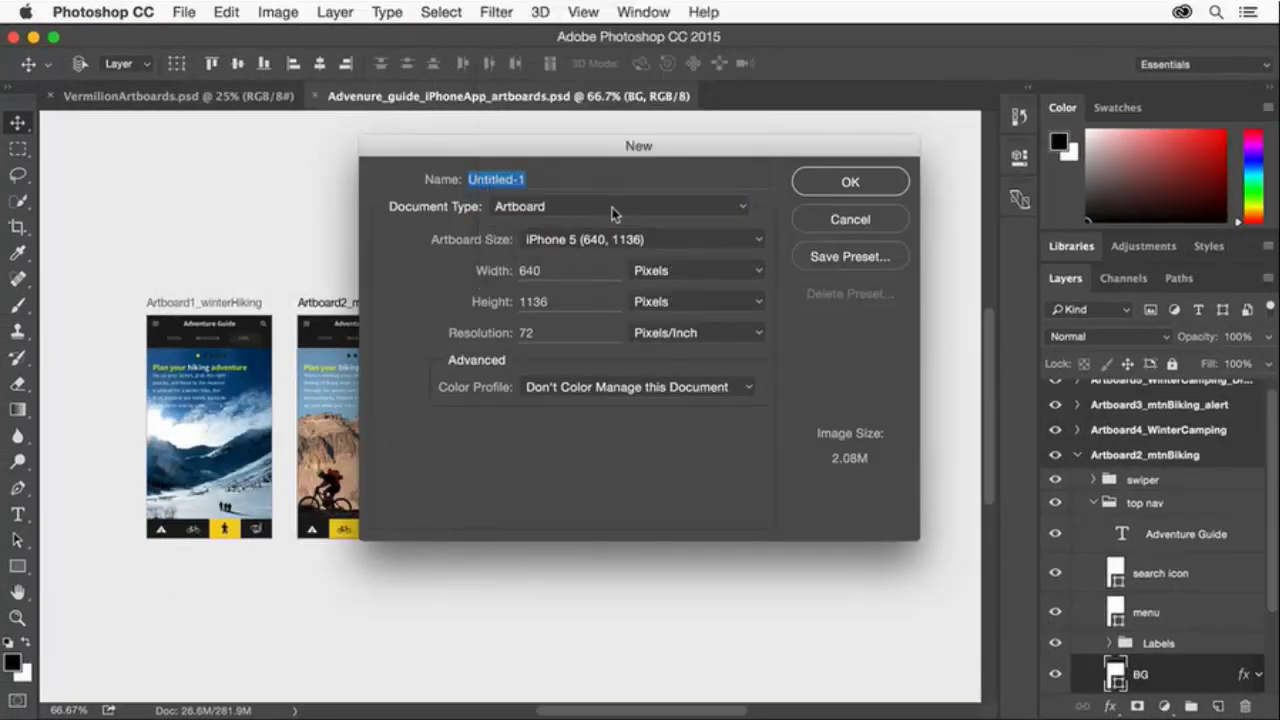
pyautogui.click(672, 243)
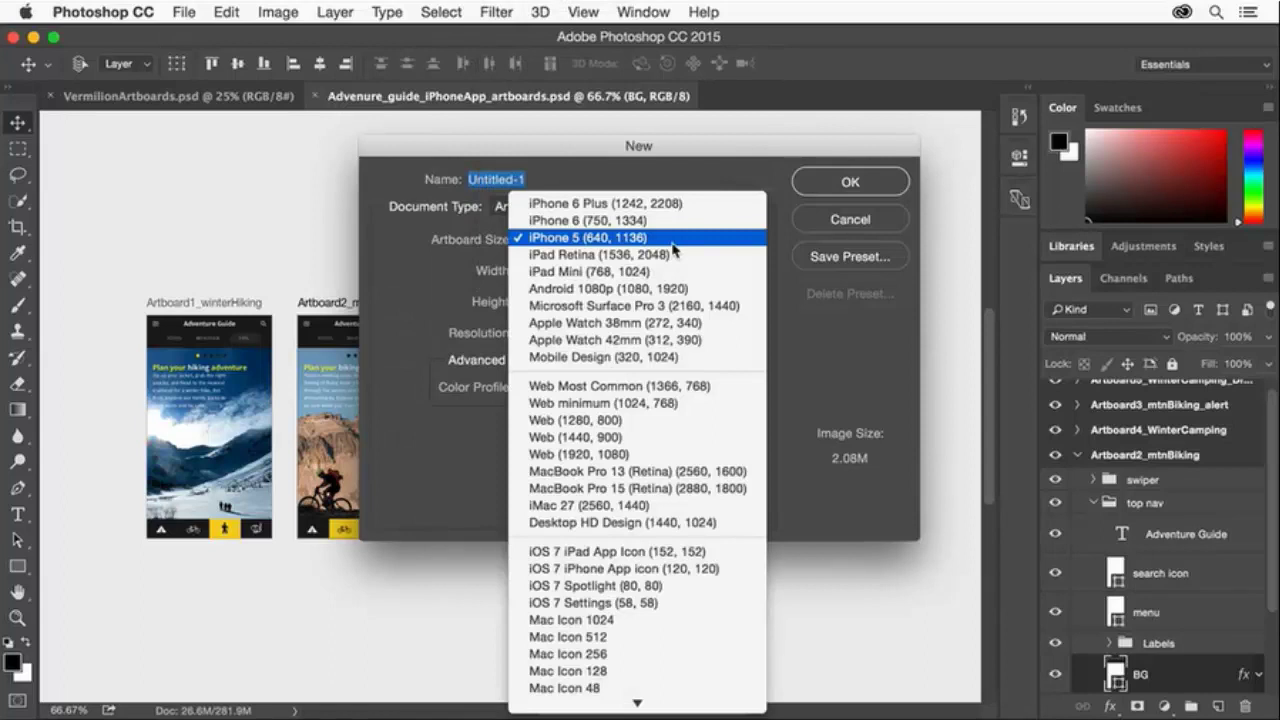
pyautogui.click(673, 244)
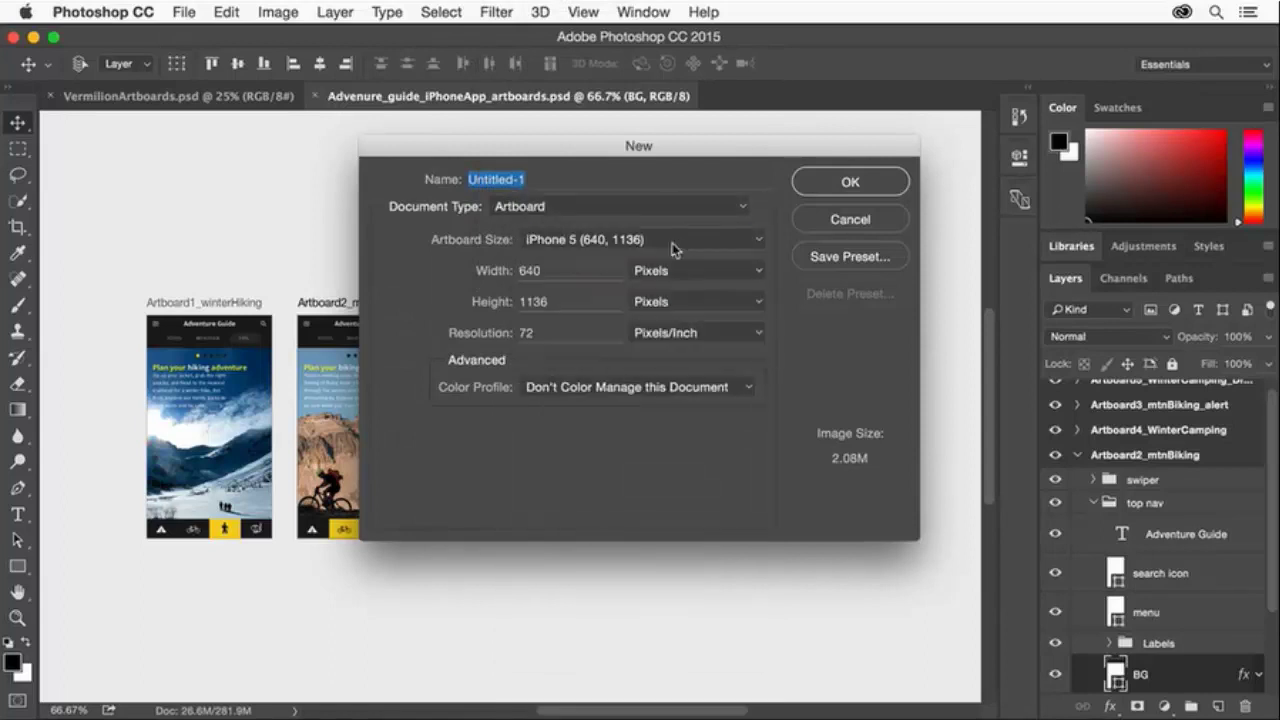
pyautogui.click(850, 182)
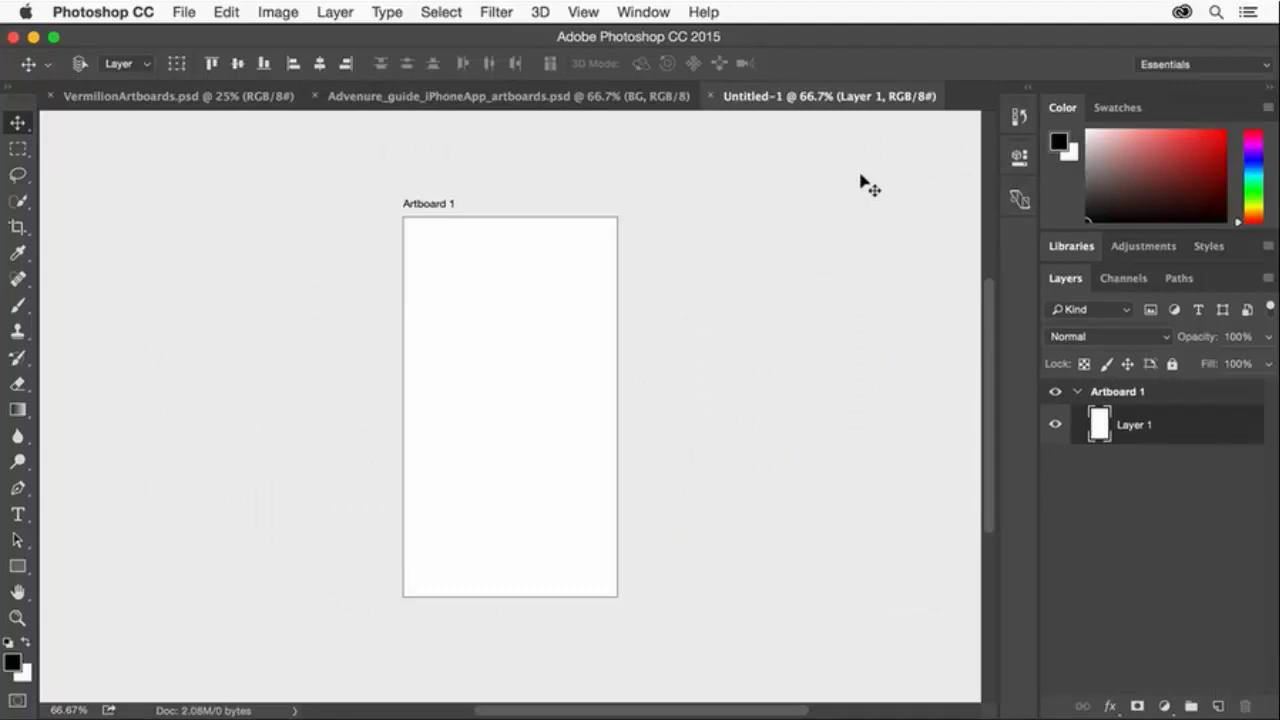
# Return to the Adventure guide document, collapse Artboard2_mtnBiking and select Artboard5_WinterCamping_Dropdown
pyautogui.click(610, 99)
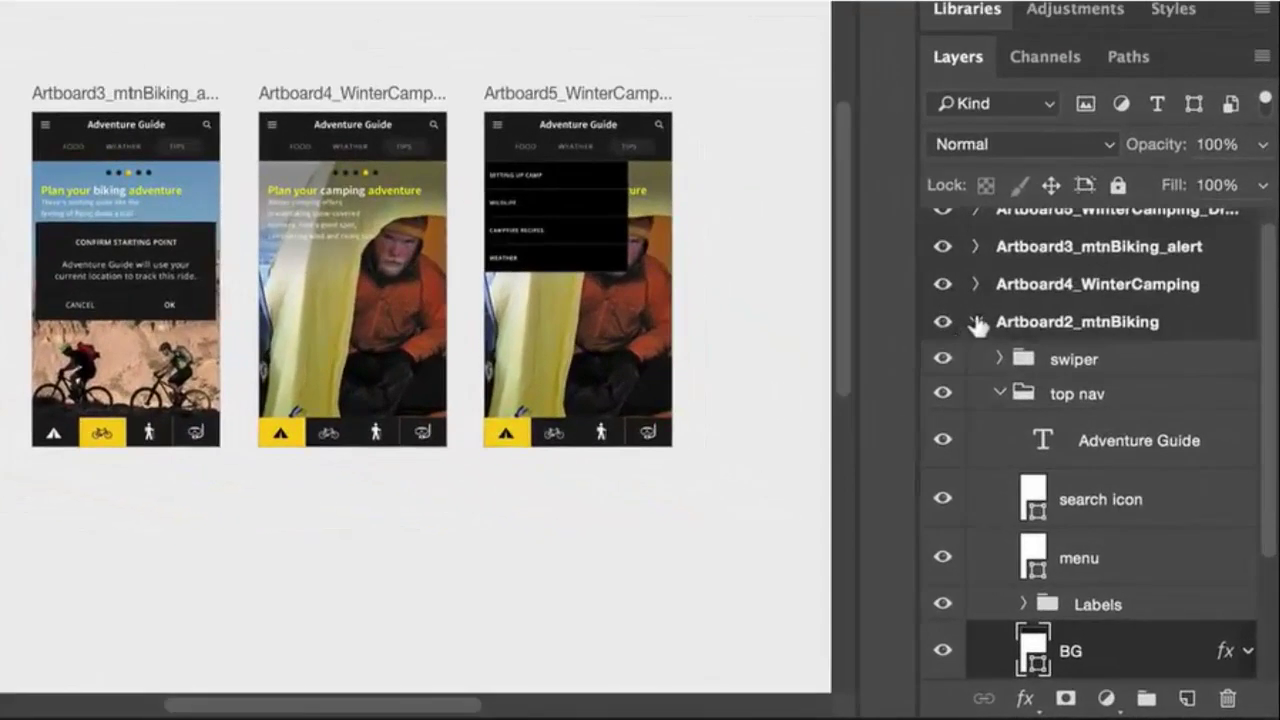
pyautogui.click(977, 321)
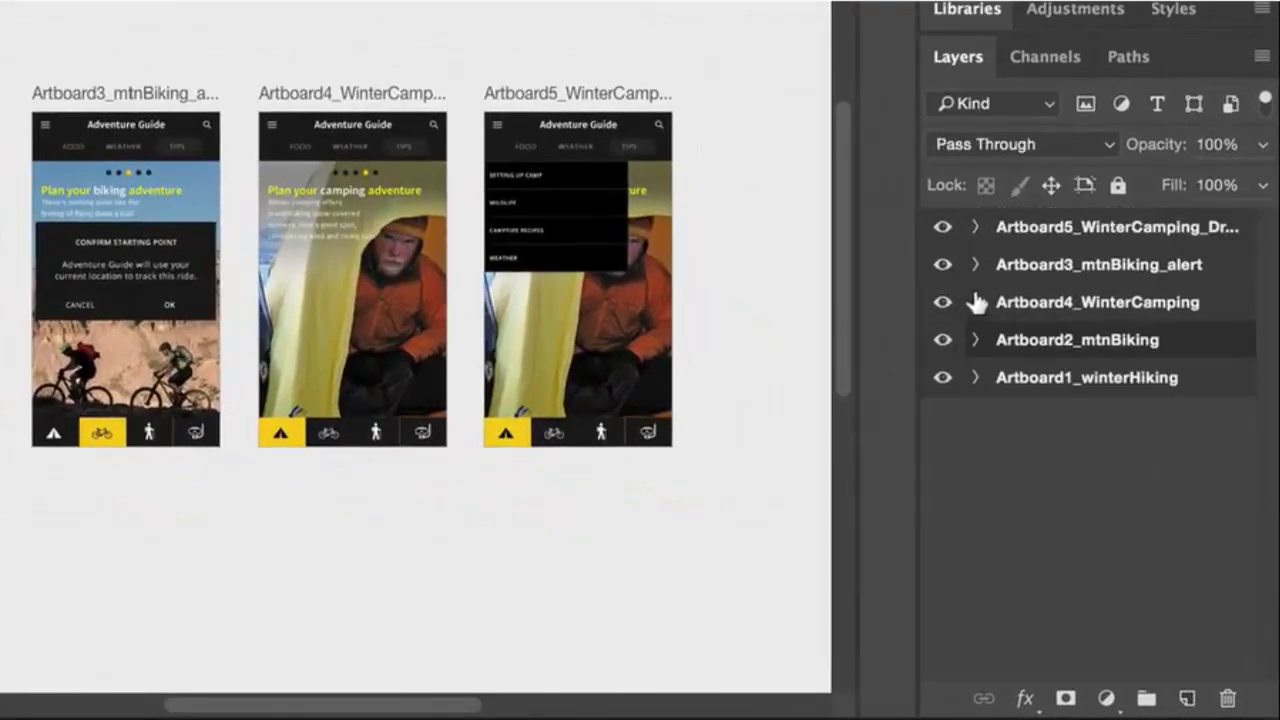
pyautogui.click(1060, 228)
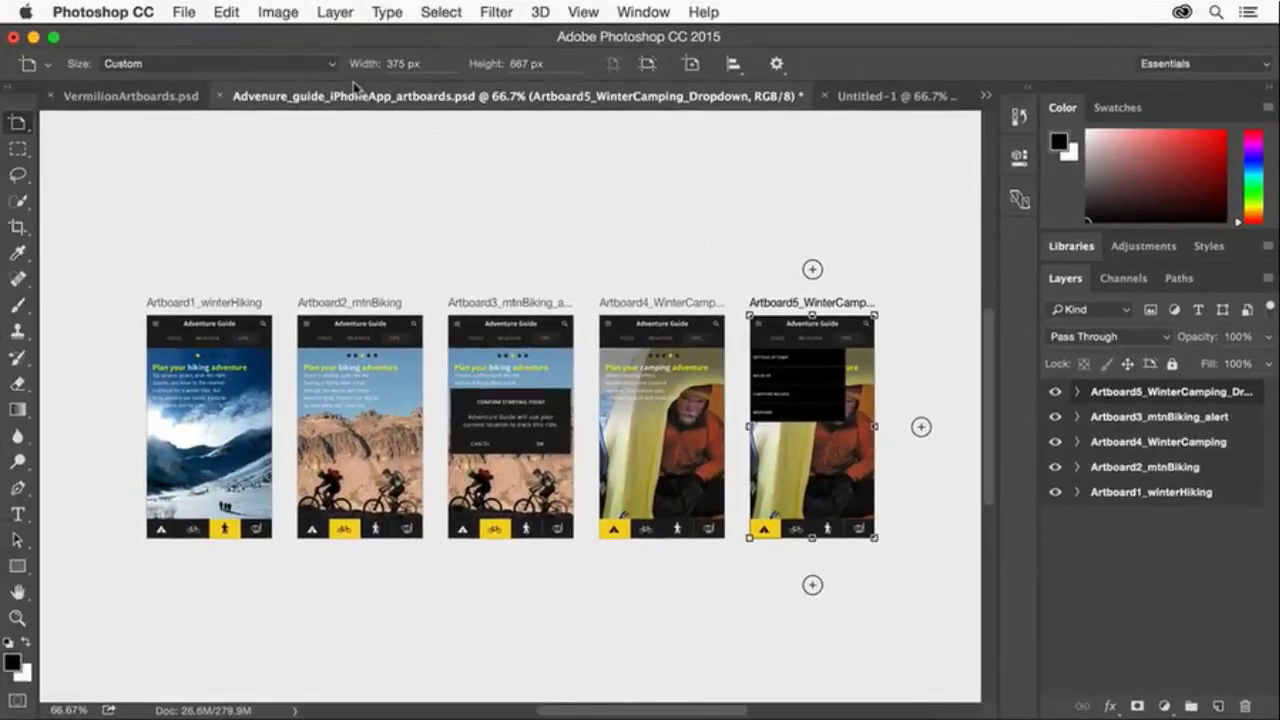
# Check Artboard5's Custom 375 × 667 px size in Properties and try dragging its corner
pyautogui.click(331, 63)
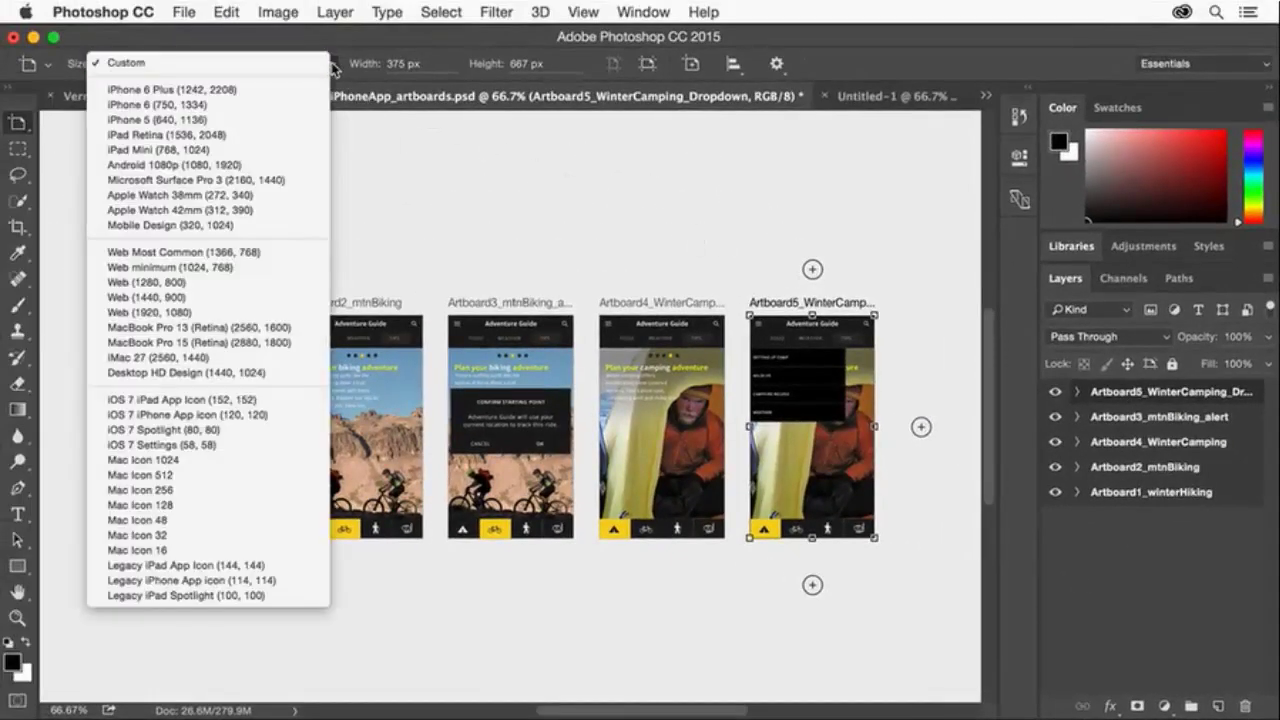
pyautogui.click(353, 78)
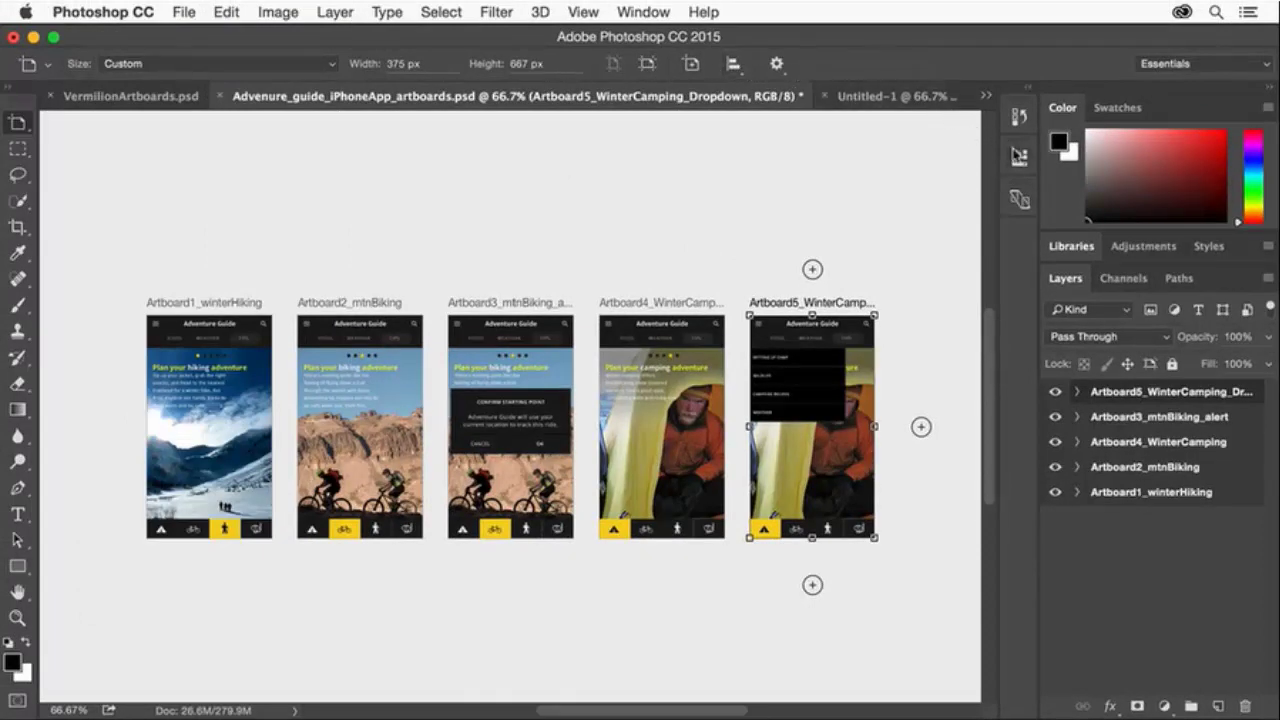
pyautogui.click(1020, 157)
pyautogui.click(1020, 157)
pyautogui.moveTo(872, 537); pyautogui.dragTo(857, 521)
# Show rulers, add a vertical guide near Artboard1_winterHiking's left edge, and nudge the artboard left
pyautogui.press('super+r')
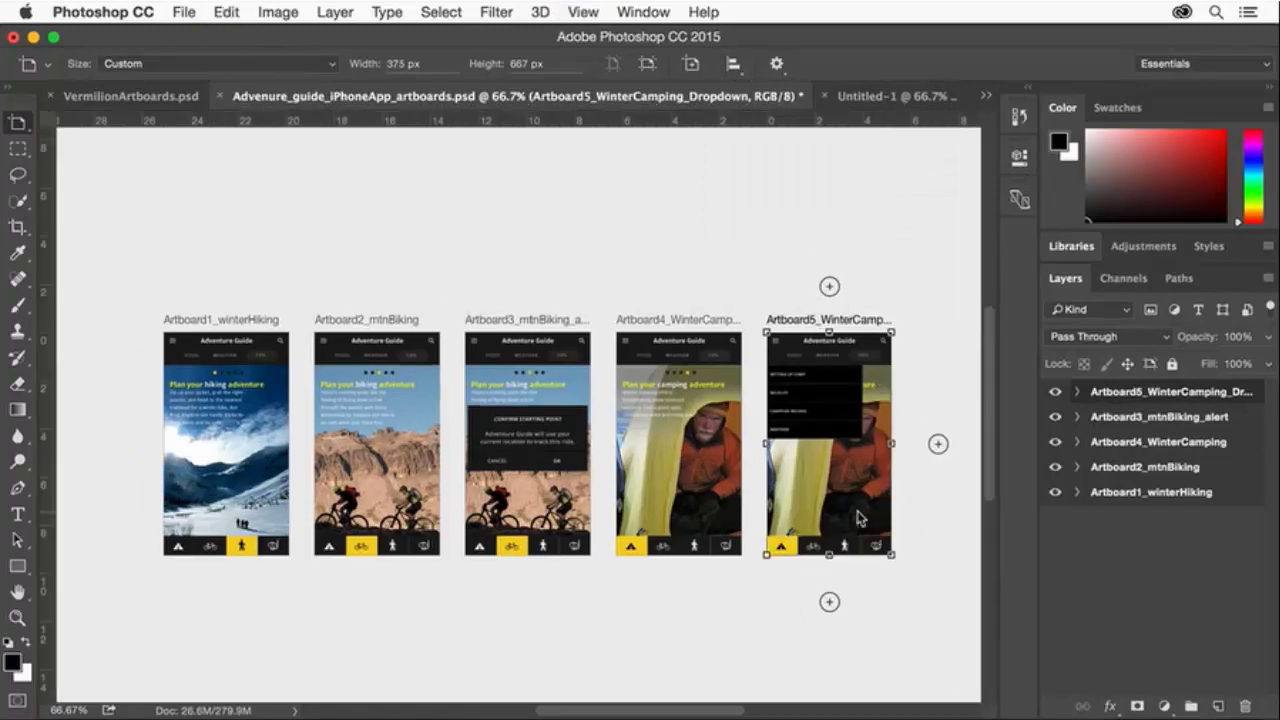
pyautogui.click(240, 319)
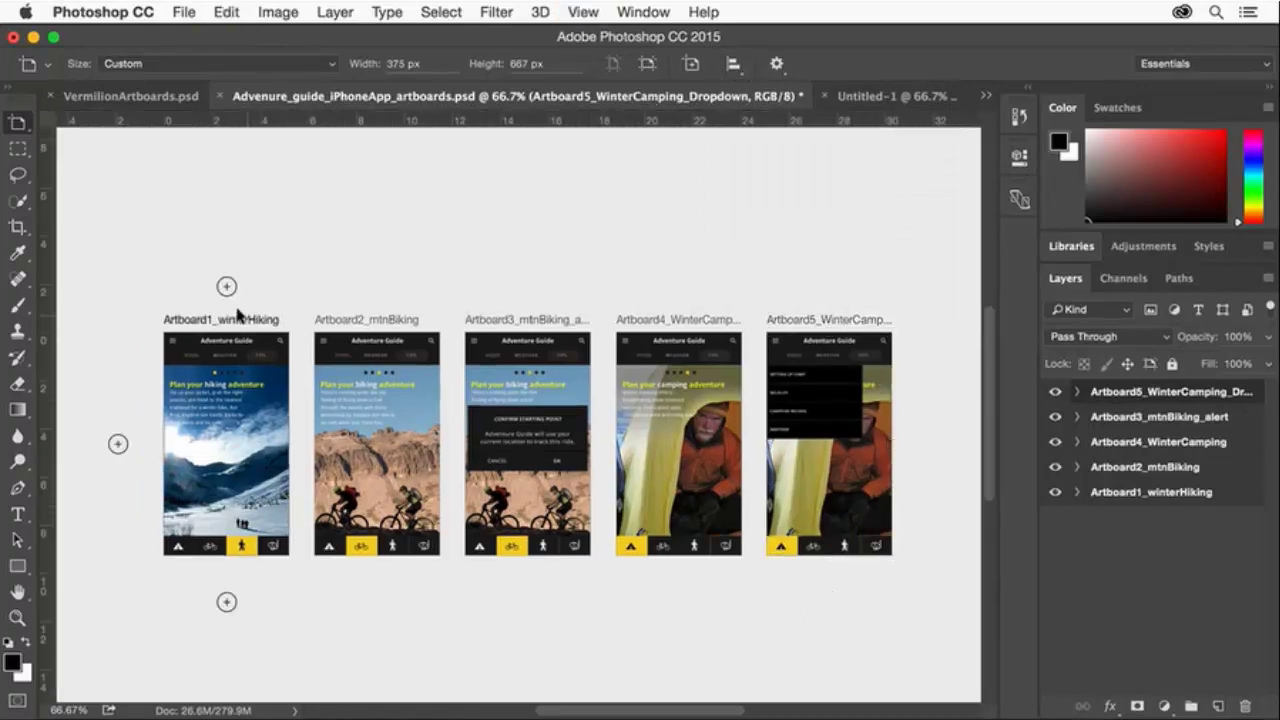
pyautogui.moveTo(48, 450); pyautogui.dragTo(186, 430)
pyautogui.press('v')
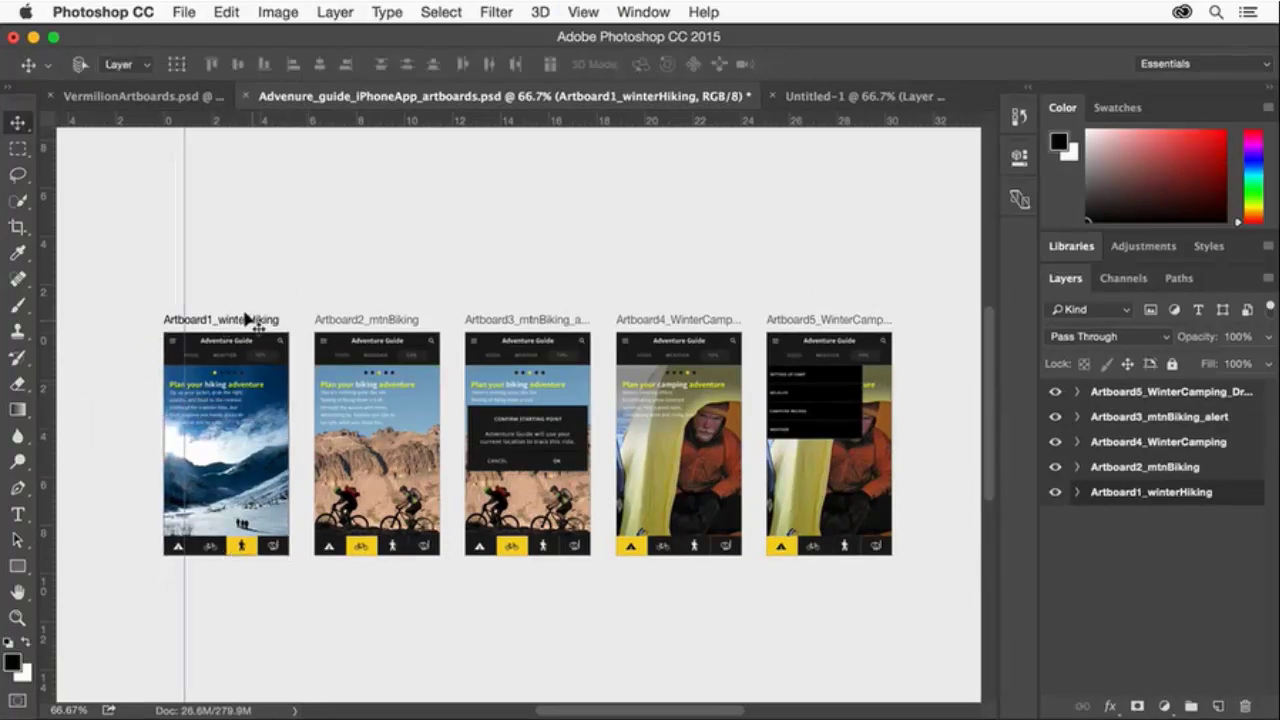
pyautogui.moveTo(249, 320); pyautogui.dragTo(218, 325)
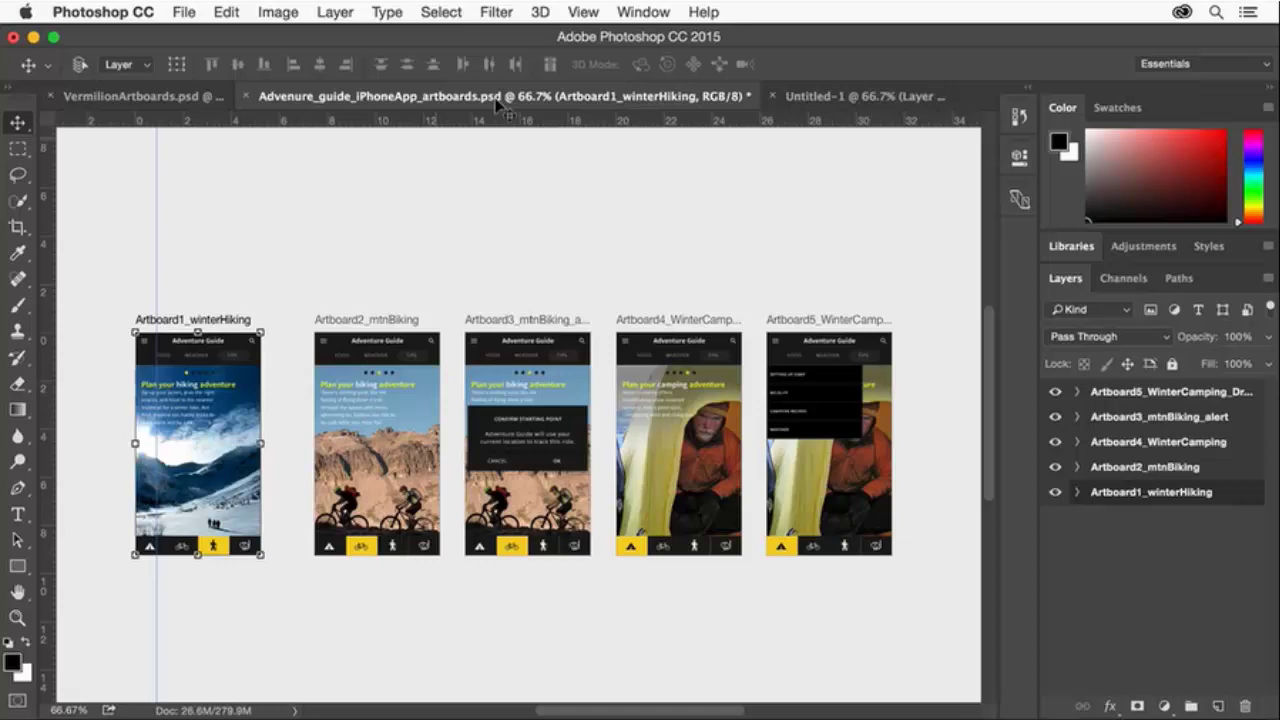
# Add a 1-column guide layout to the selected Artboard1_winterHiking only
pyautogui.click(583, 12)
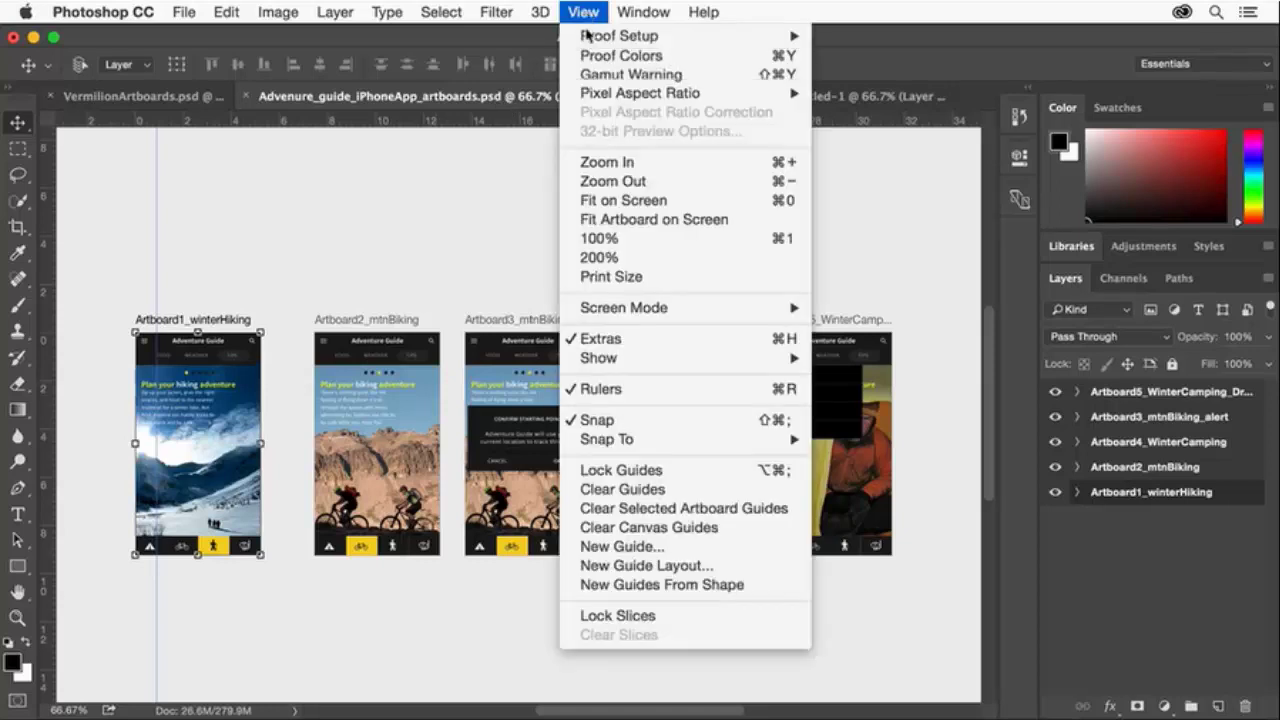
pyautogui.click(667, 570)
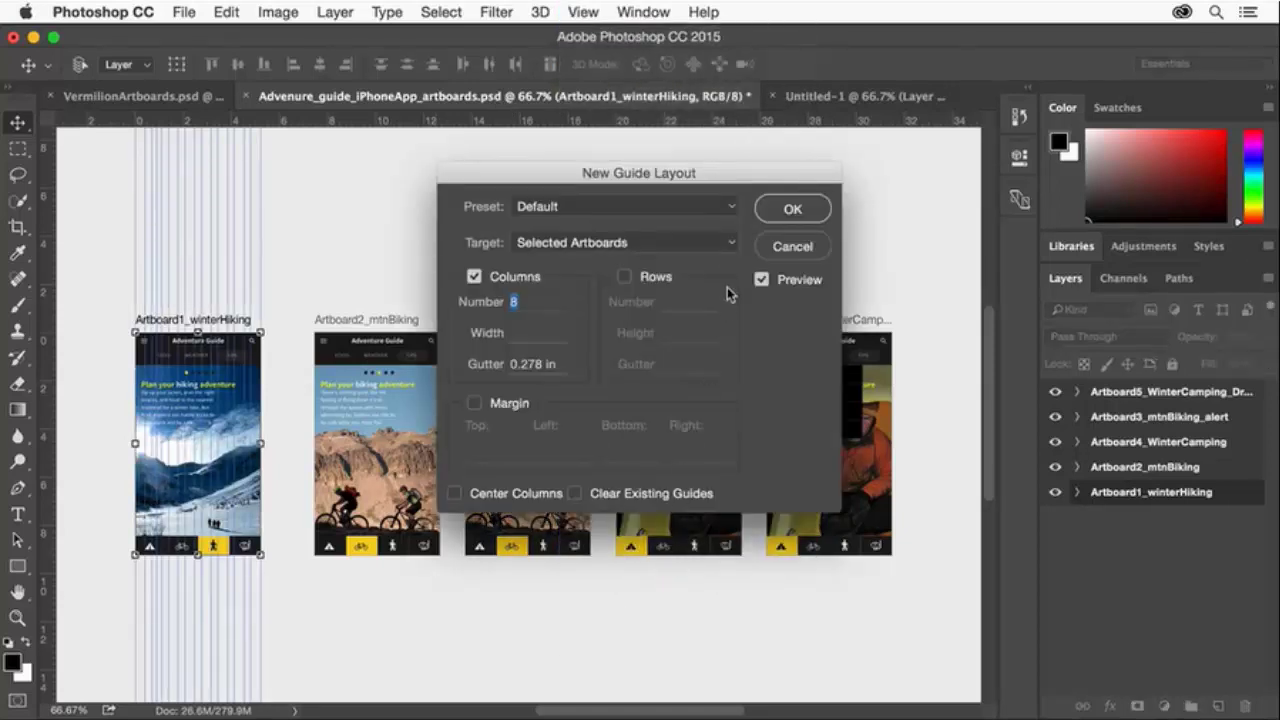
pyautogui.click(729, 243)
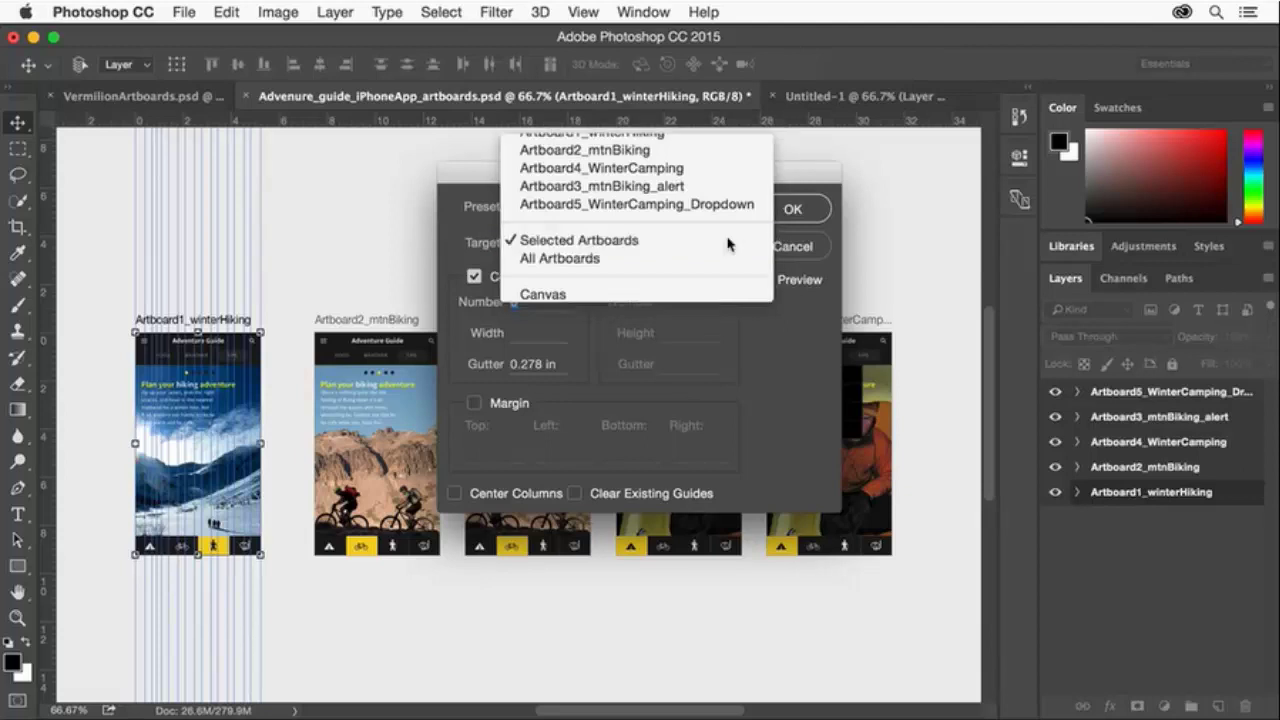
pyautogui.click(729, 243)
pyautogui.write('1')
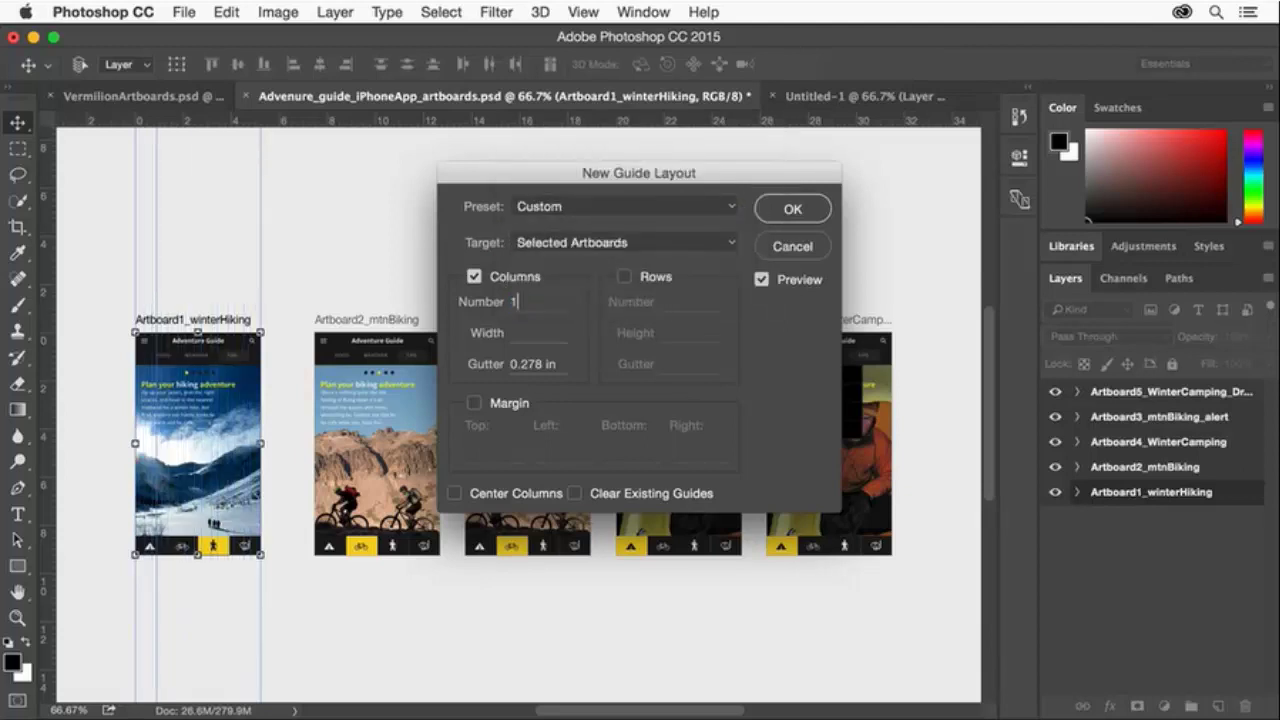
pyautogui.click(802, 206)
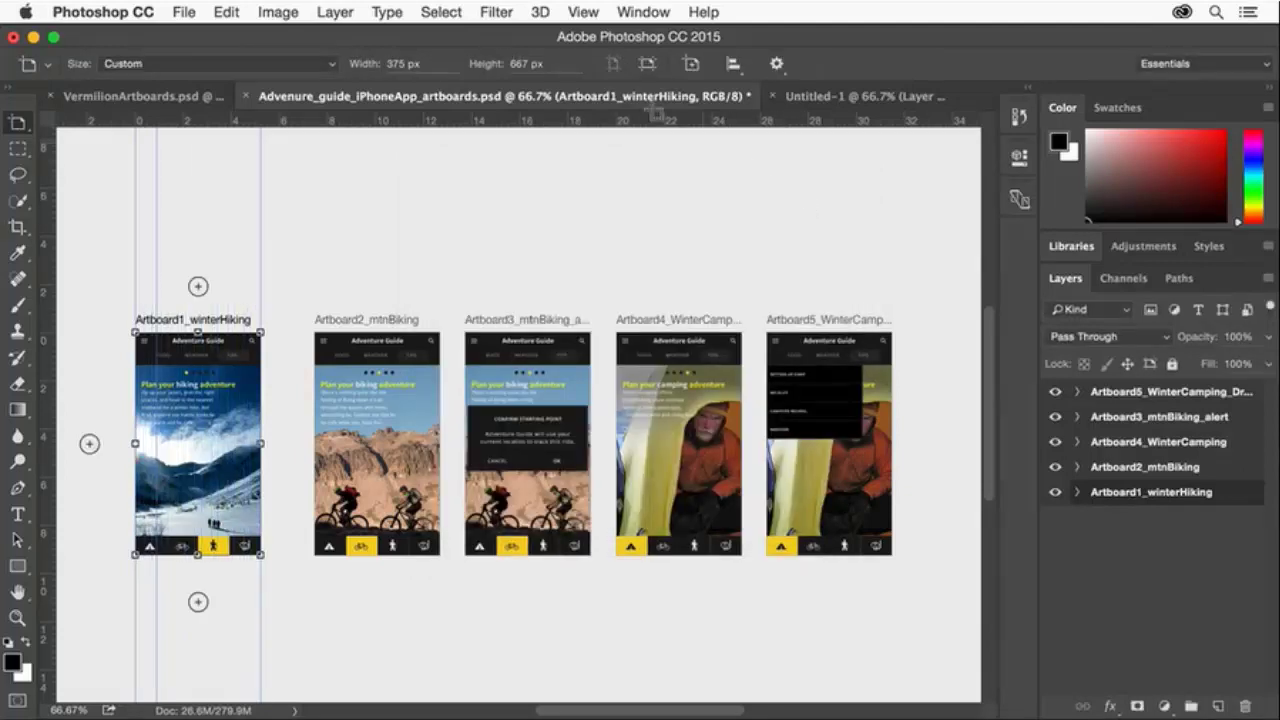
# Move Artboard1_winterHiking slightly right with the grid shown, then hide the grid again
pyautogui.click(583, 12)
pyautogui.moveTo(736, 358)
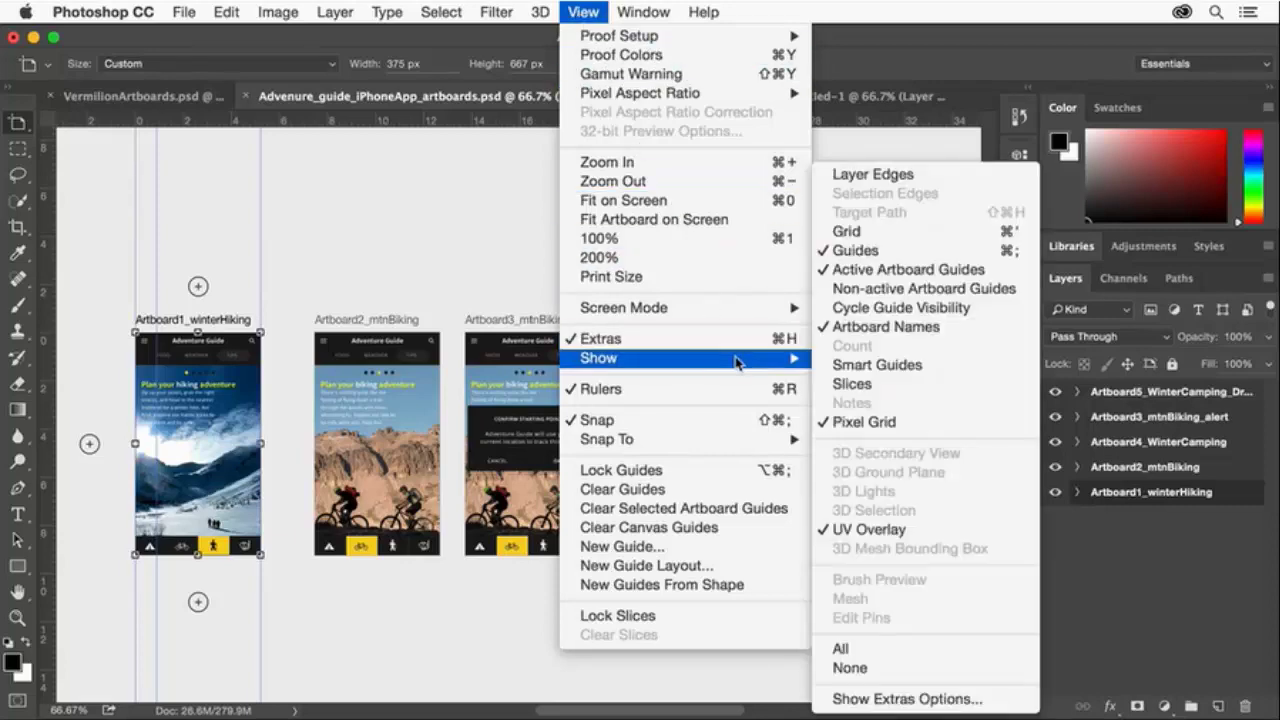
pyautogui.click(910, 232)
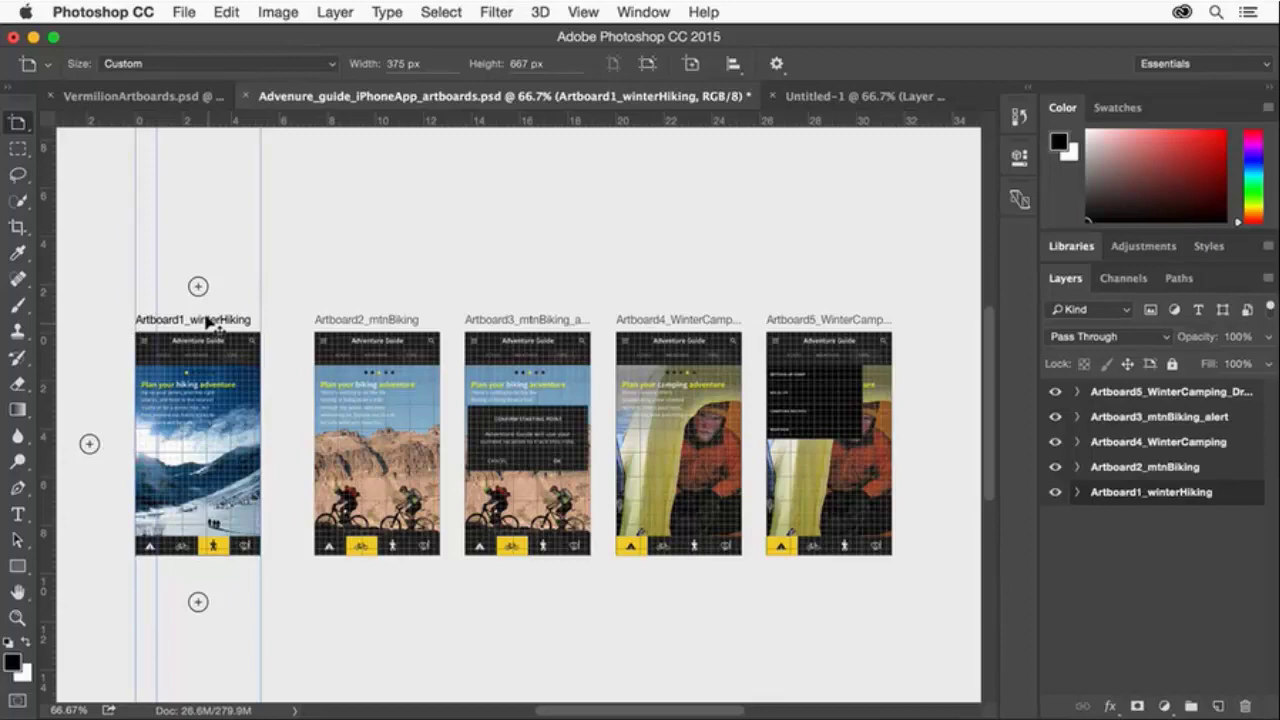
pyautogui.moveTo(205, 320); pyautogui.dragTo(238, 318)
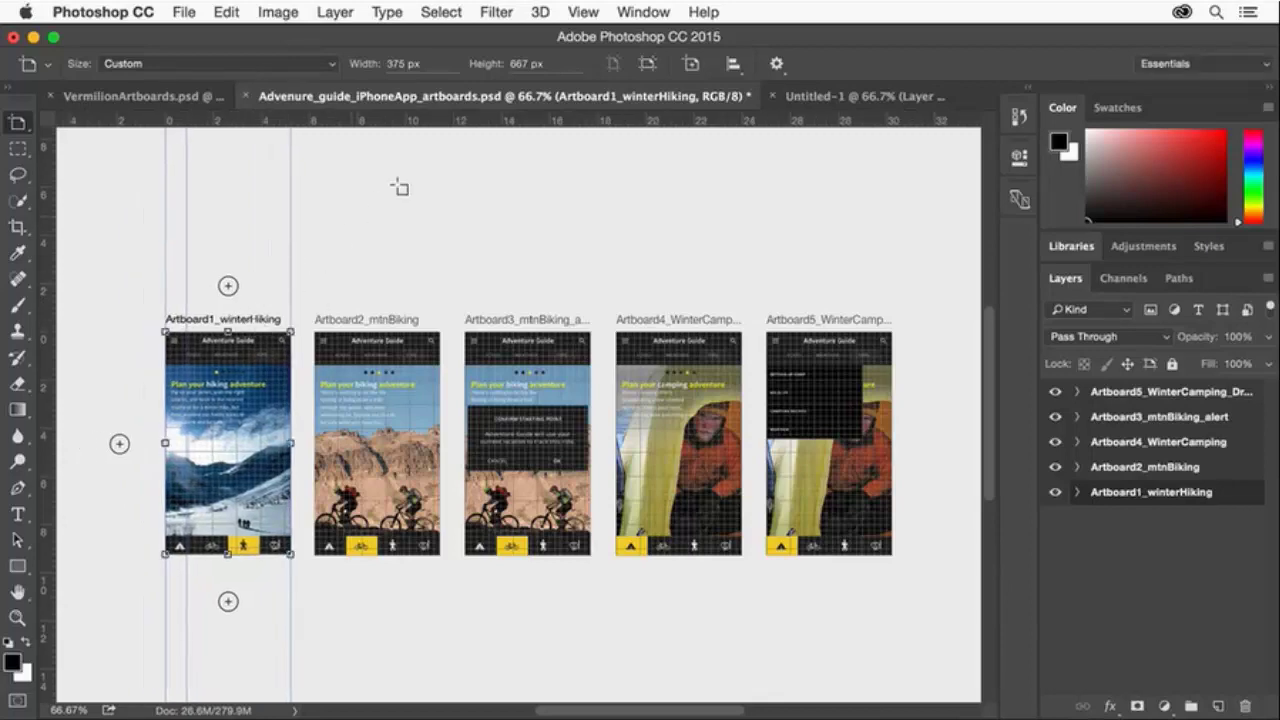
pyautogui.click(588, 14)
pyautogui.moveTo(720, 357)
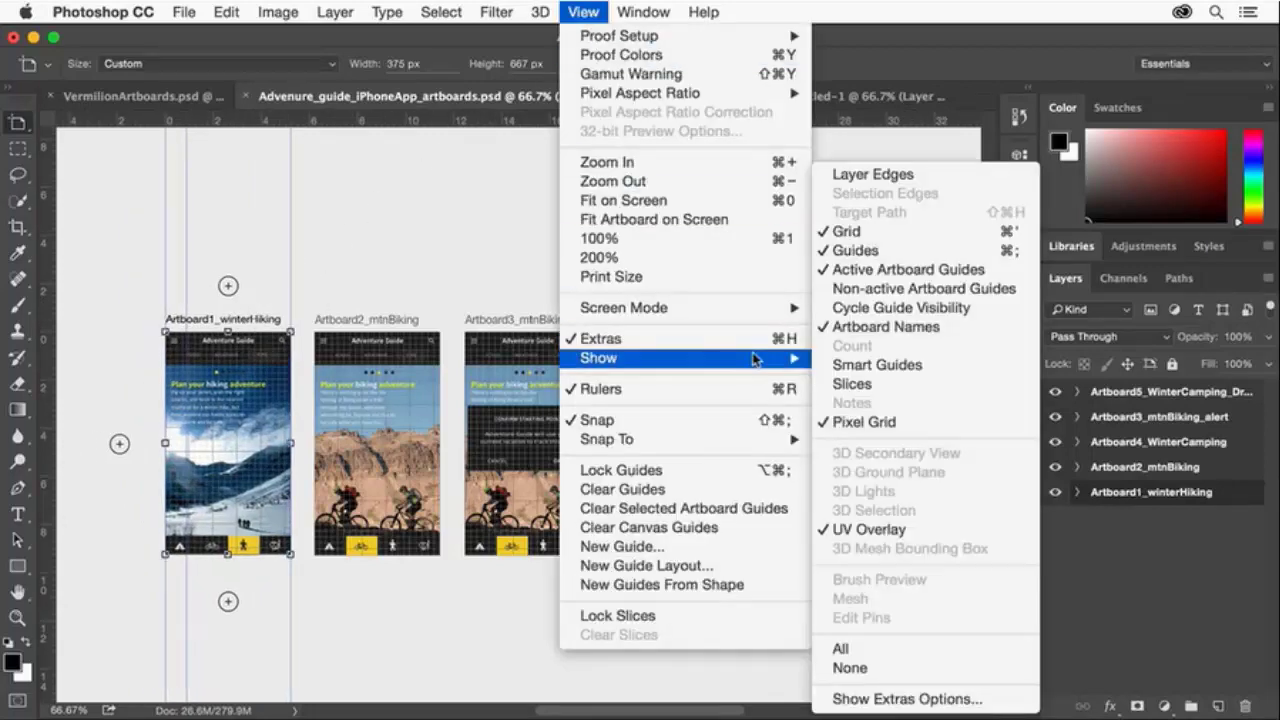
pyautogui.click(930, 236)
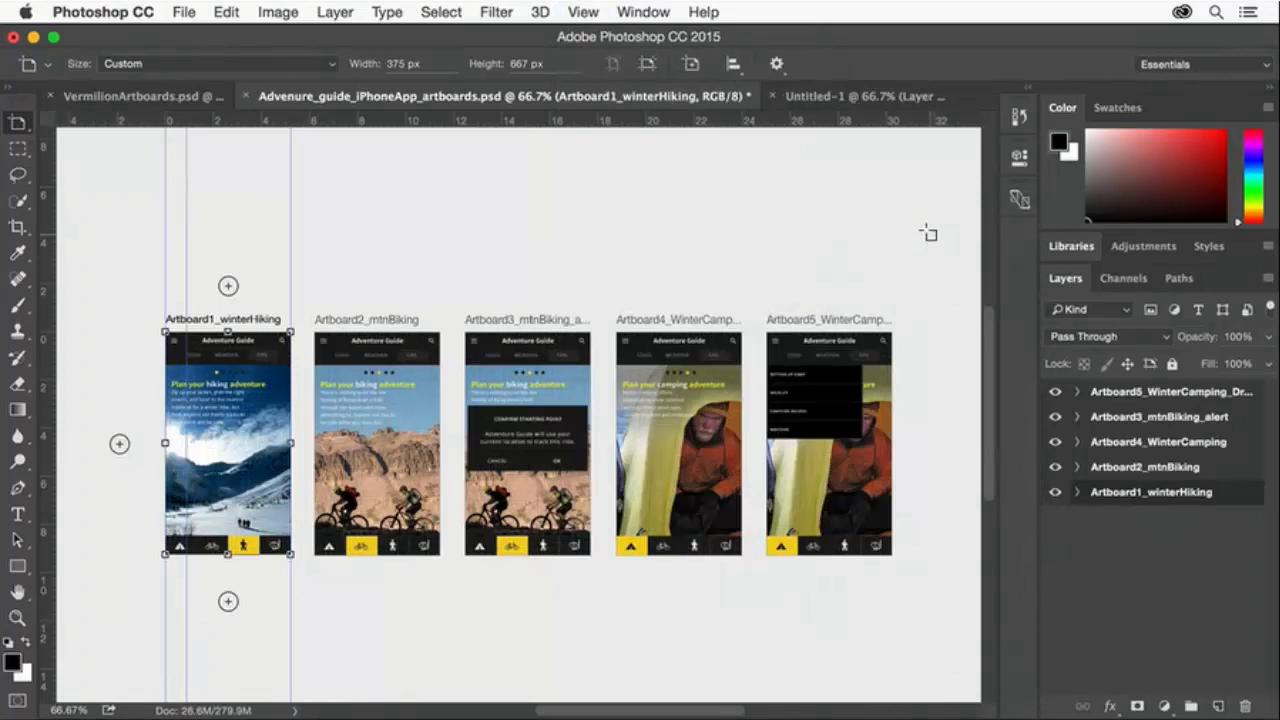
# Add a blank artboard left of the first one and duplicate Artboard5_WinterCamping to its right
pyautogui.moveTo(340, 273); pyautogui.dragTo(442, 272)
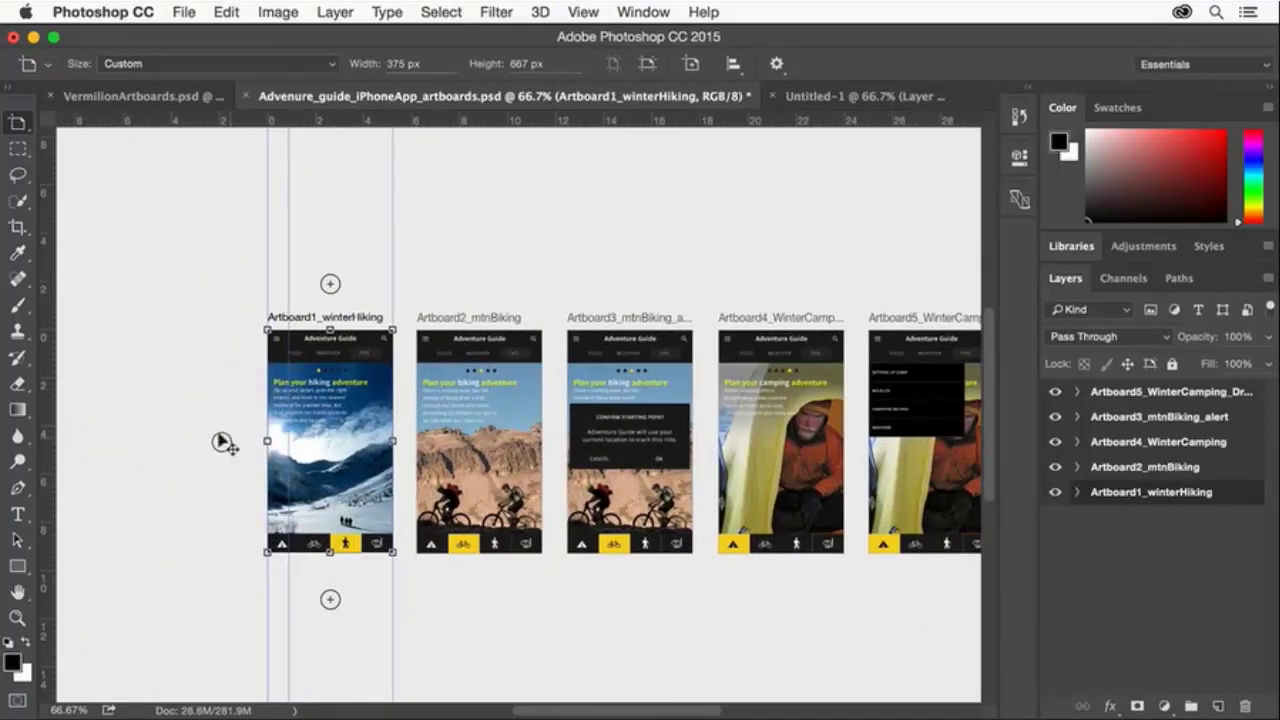
pyautogui.click(222, 442)
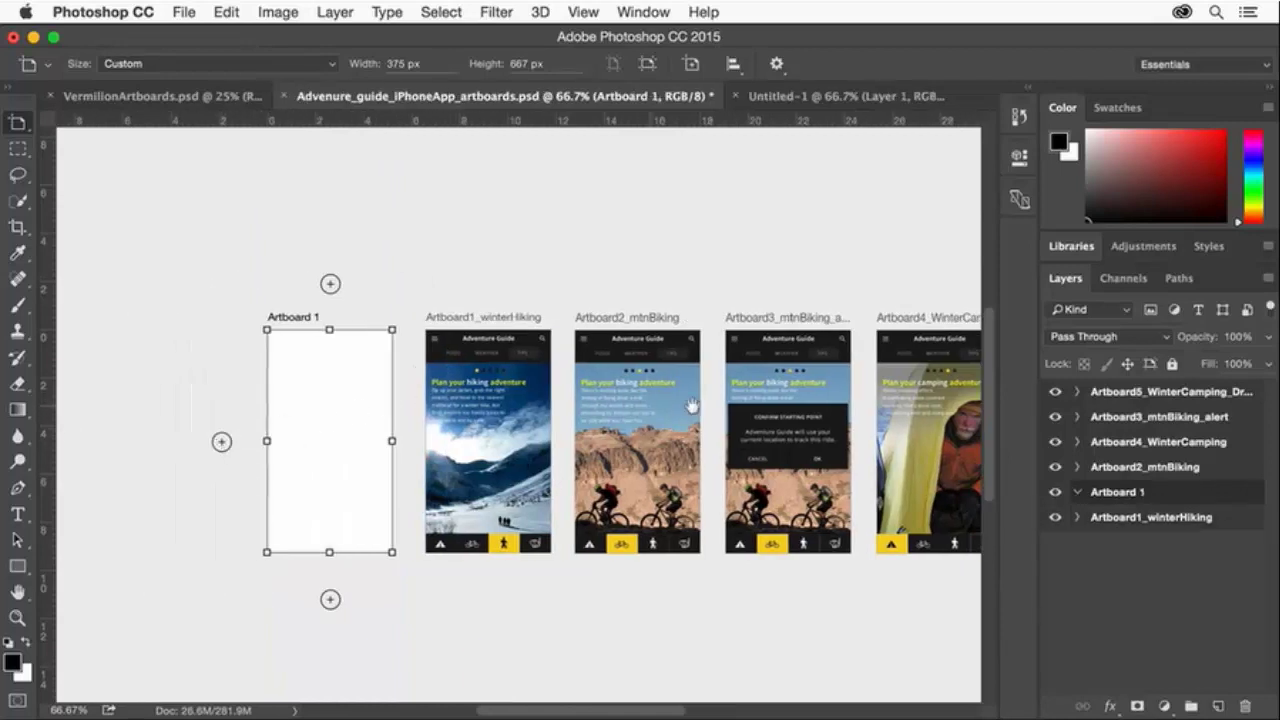
pyautogui.moveTo(691, 405); pyautogui.dragTo(361, 427)
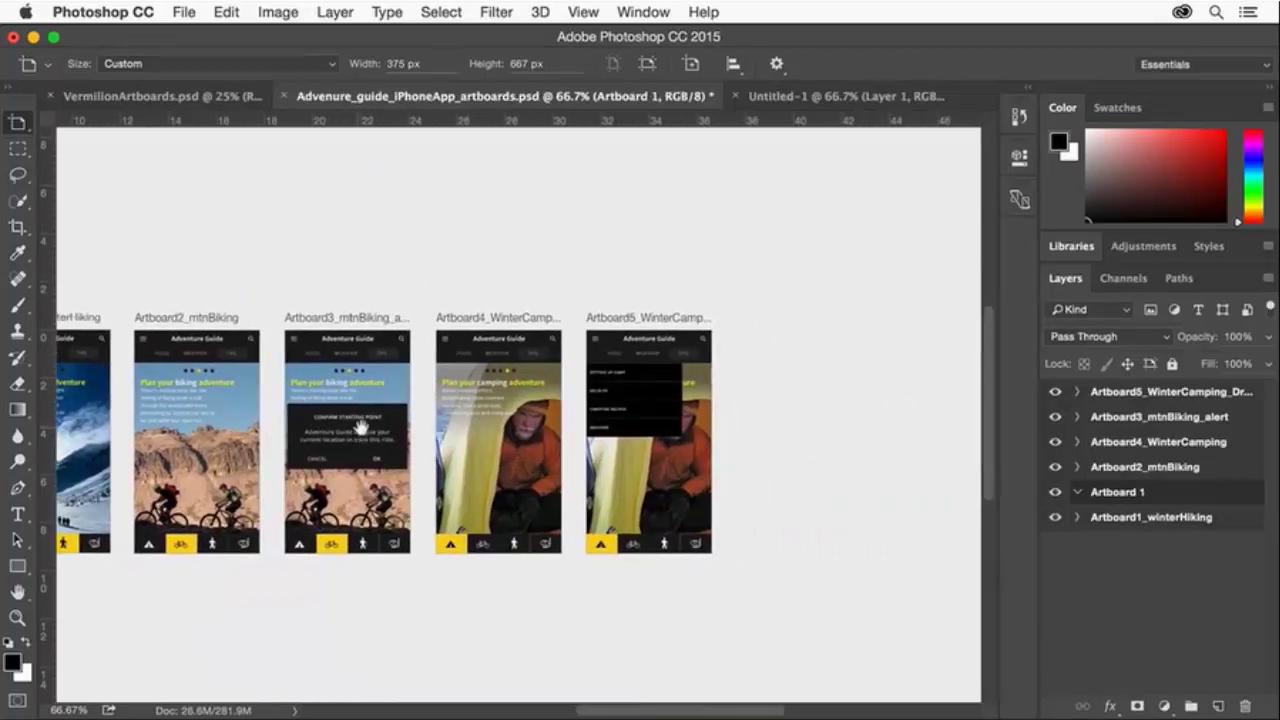
pyautogui.click(627, 316)
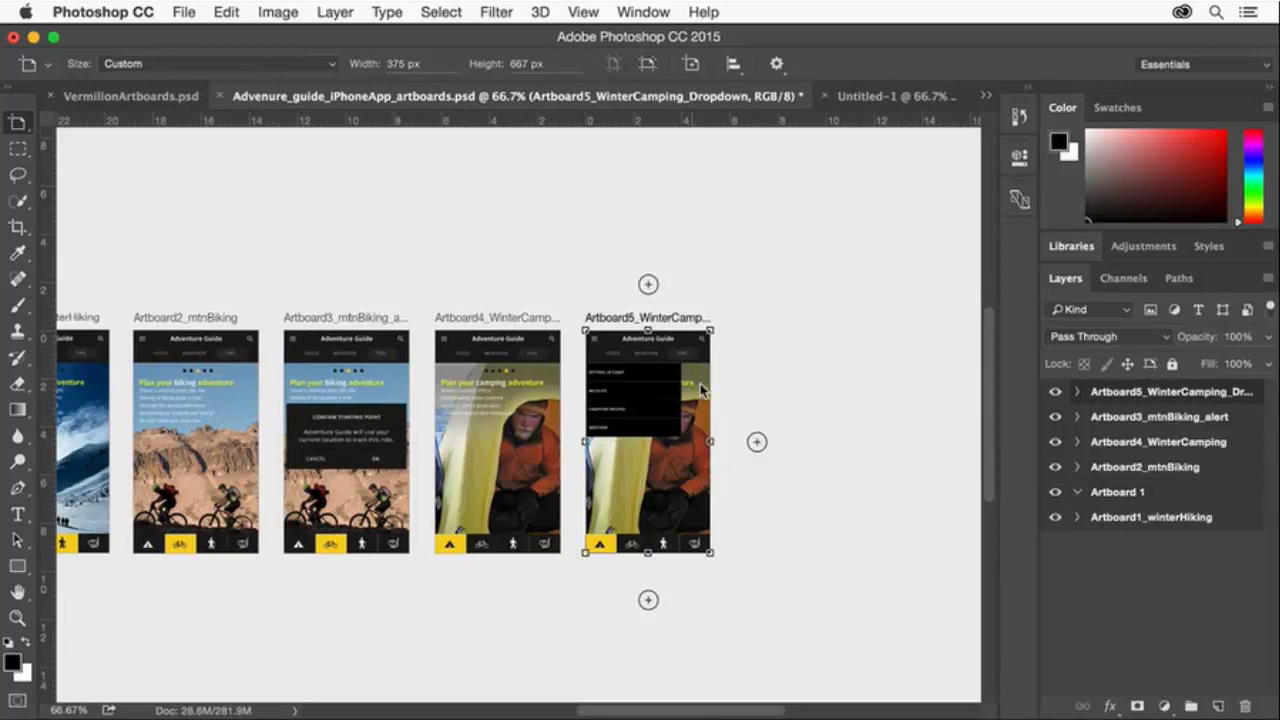
pyautogui.keyDown('alt'); pyautogui.click(757, 442); pyautogui.keyUp('alt')
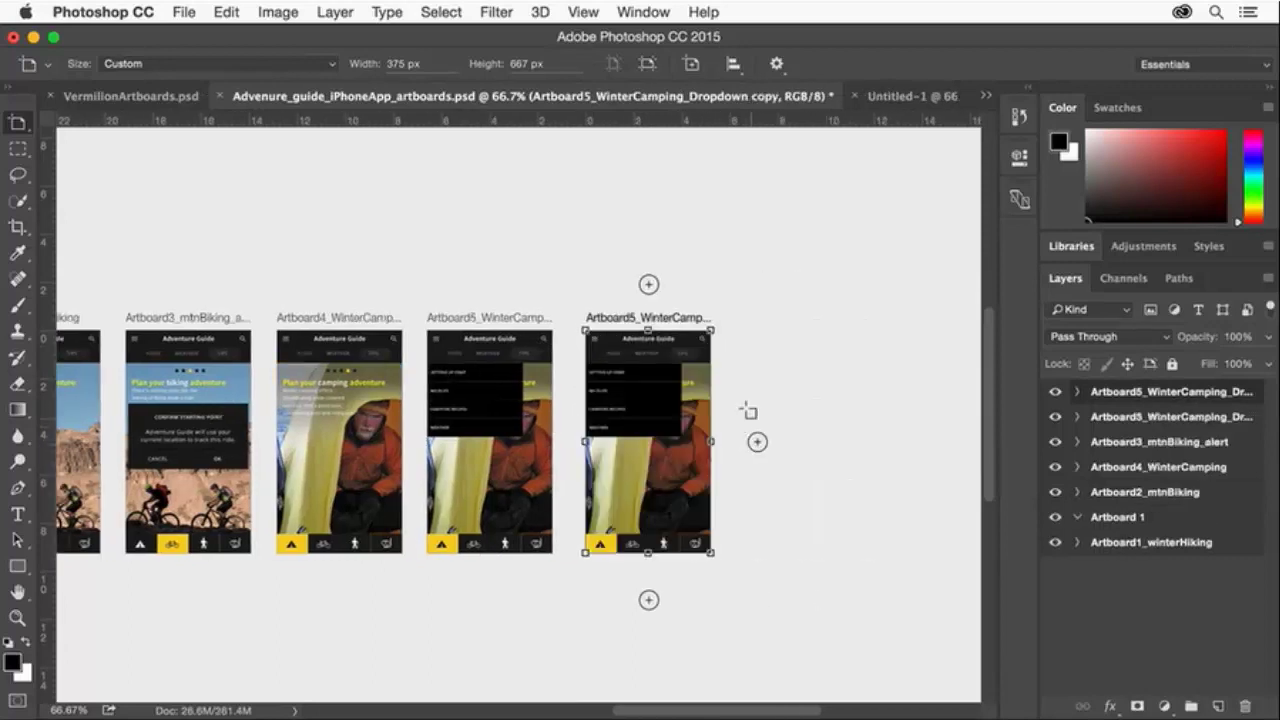
# Place a new blank iPhone 5 (640 × 1136) artboard right of the others
pyautogui.click(308, 64)
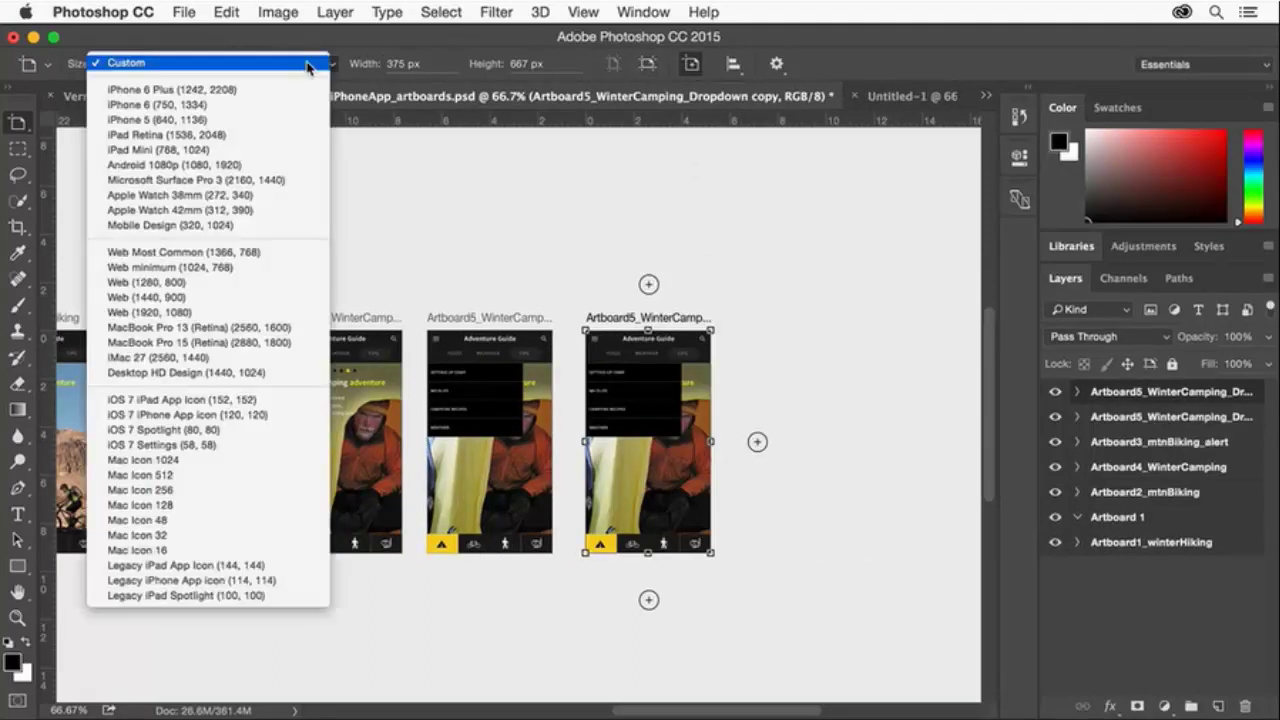
pyautogui.click(251, 119)
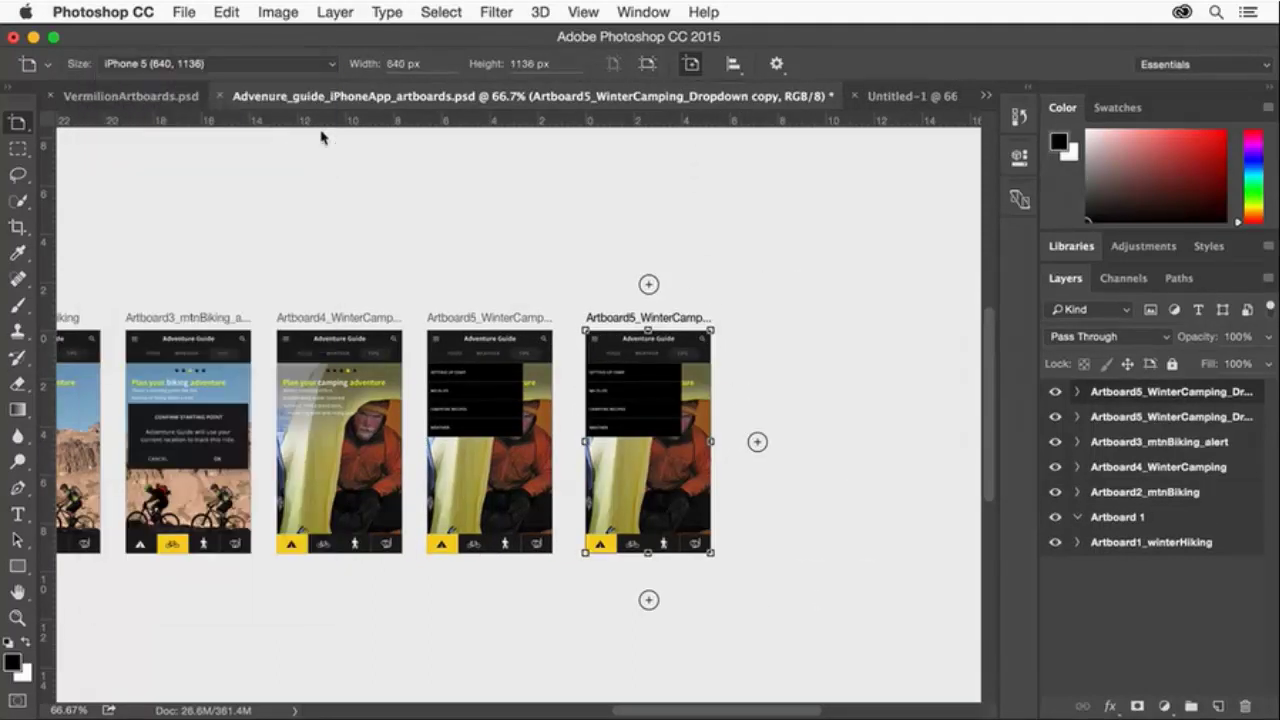
pyautogui.click(754, 328)
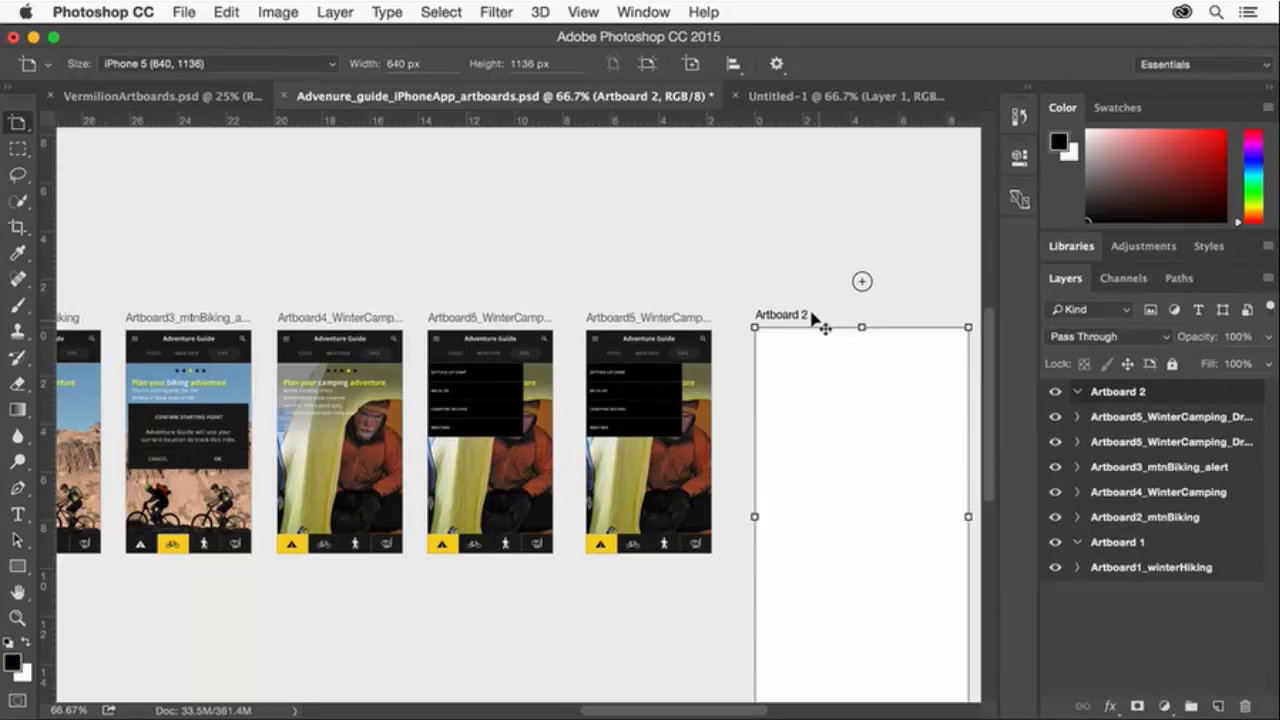
# Rename the Artboard 2 layer to 'iPhone 5'
pyautogui.doubleClick(1107, 392)
pyautogui.write('iPhone 5')
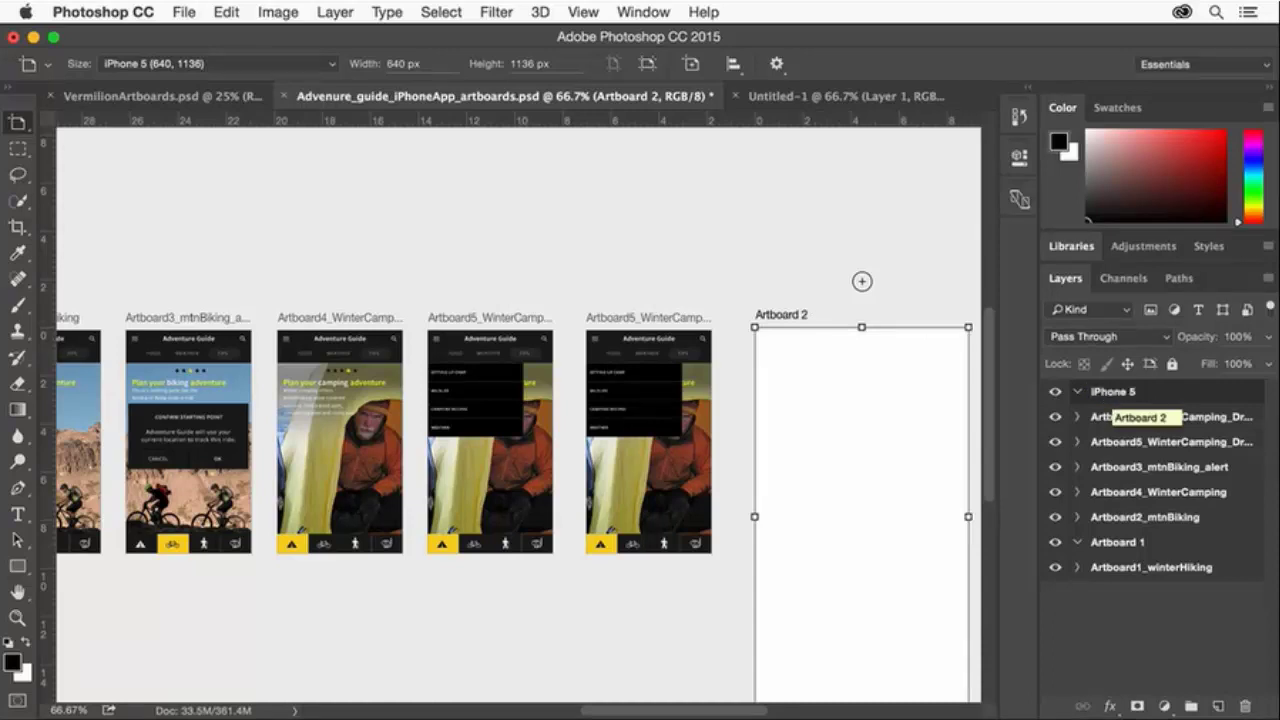
pyautogui.press('Return')
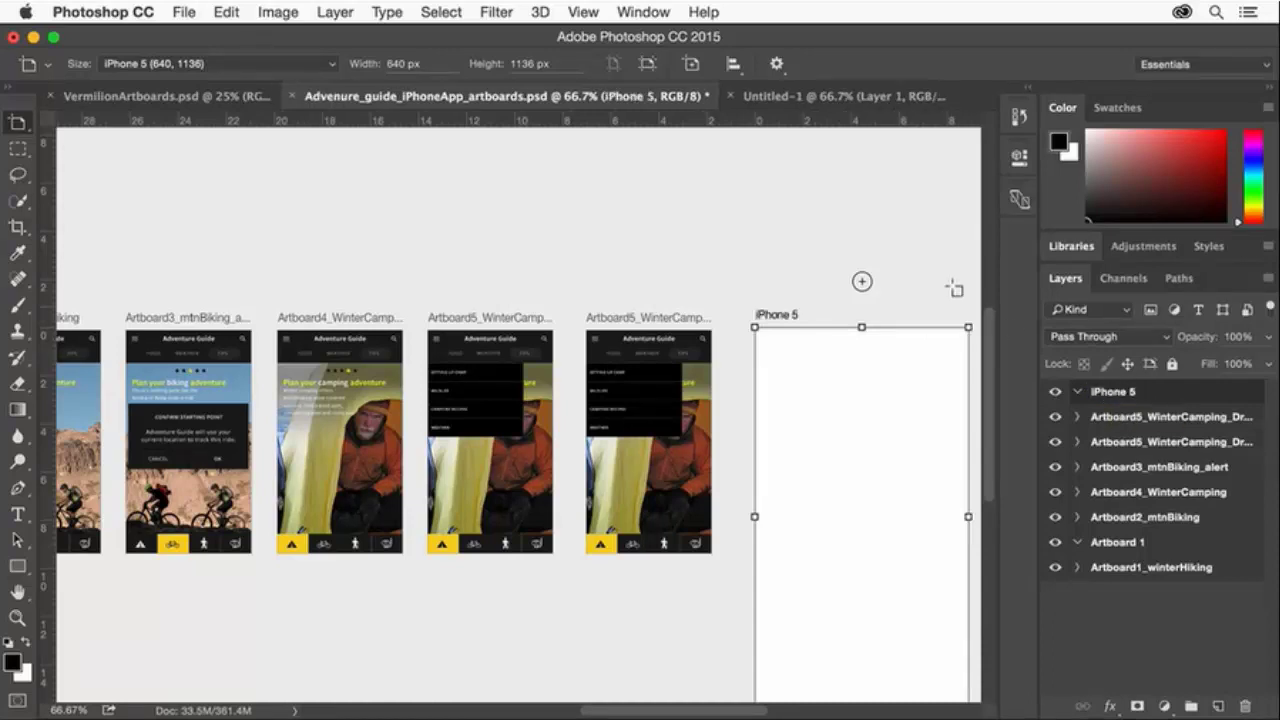
# Make sure artboard name labels are shown on the canvas via View > Show > Artboard Names
pyautogui.click(586, 13)
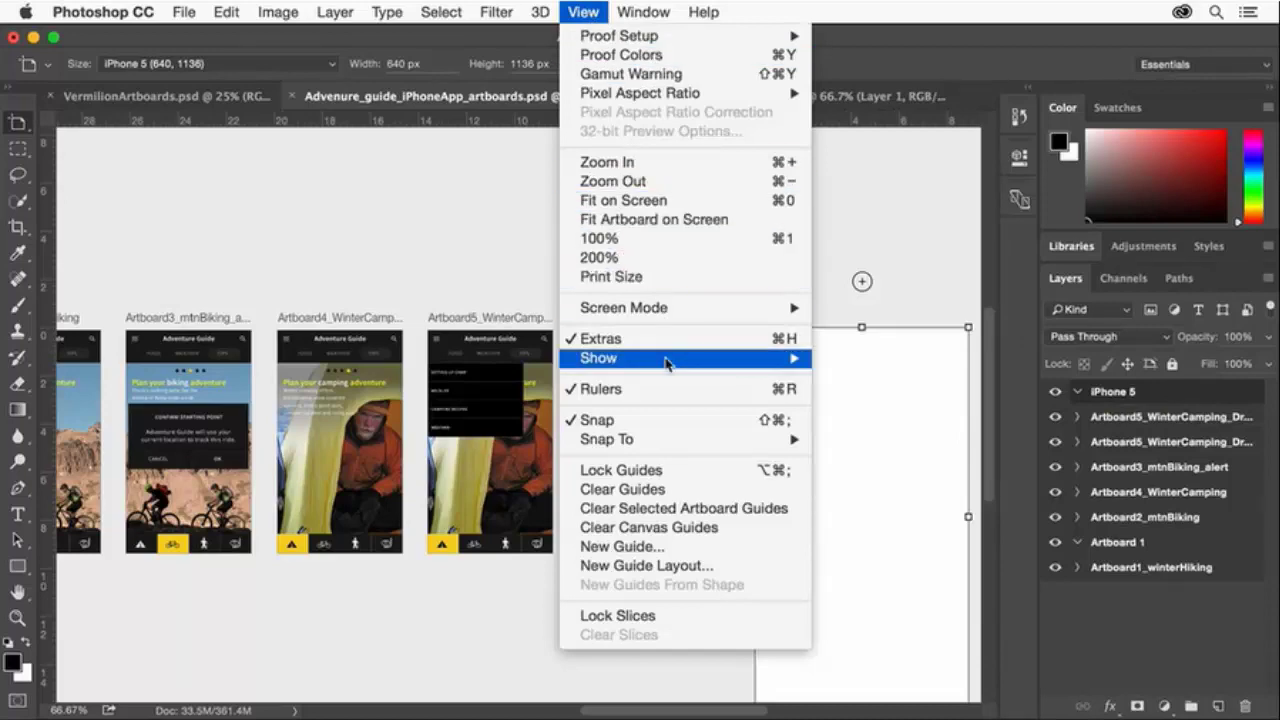
pyautogui.moveTo(666, 362)
pyautogui.click(885, 325)
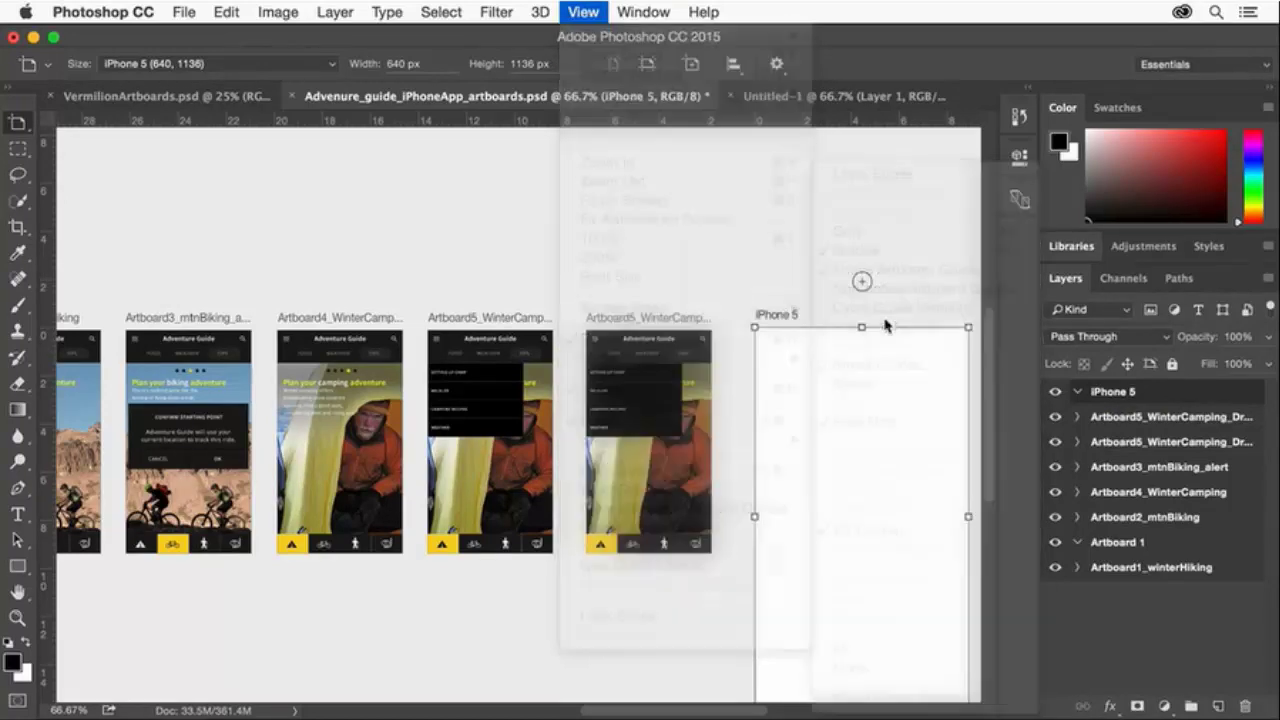
pyautogui.click(586, 13)
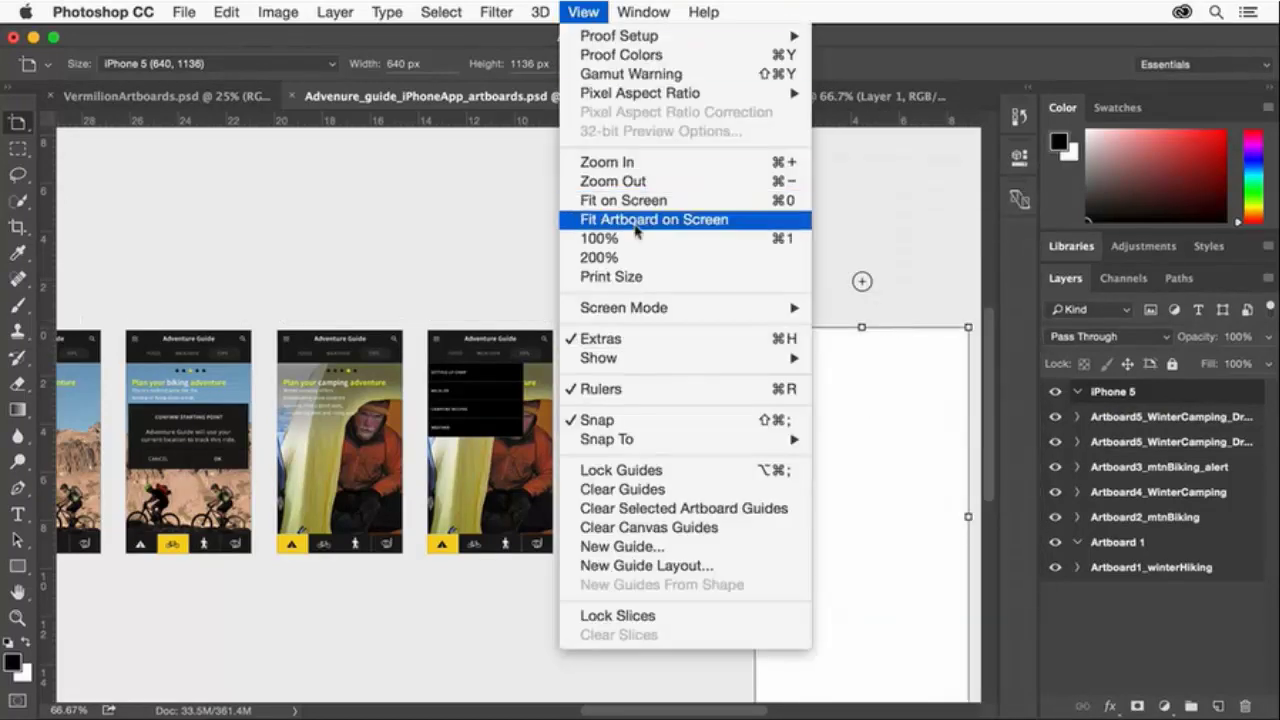
pyautogui.moveTo(657, 357)
pyautogui.click(923, 328)
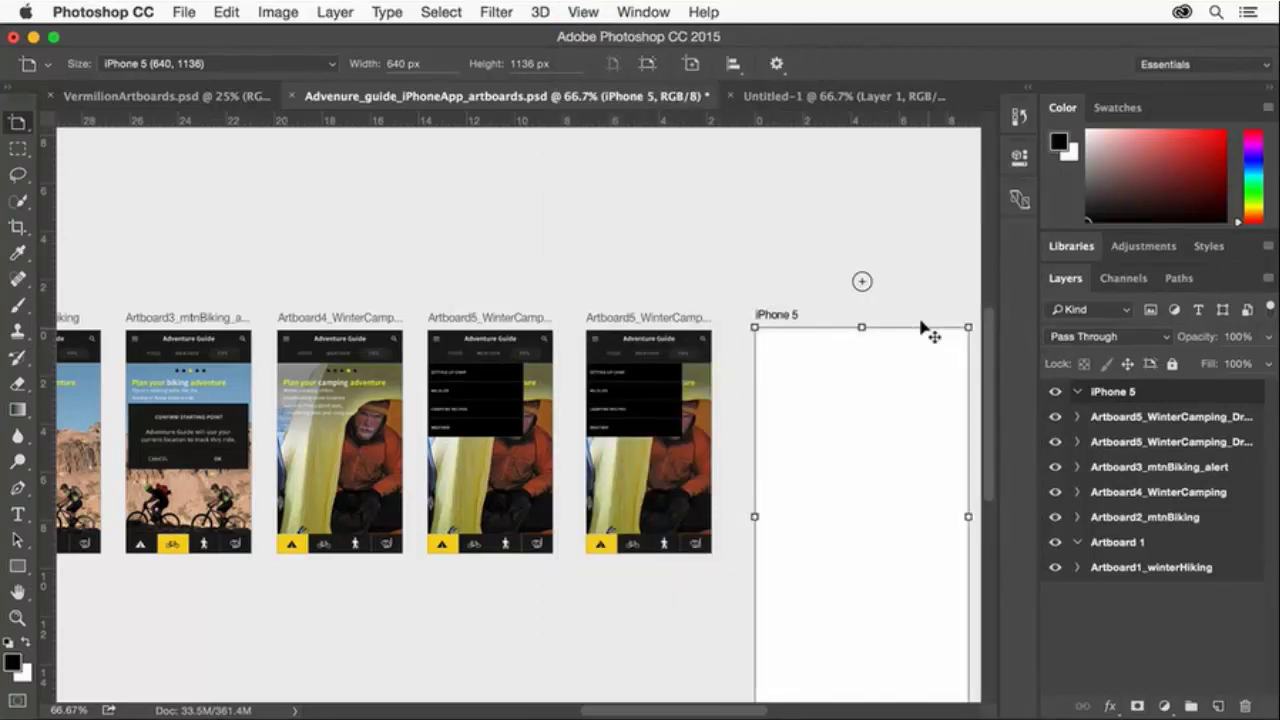
# Filter the Layers panel to show only artboards, with the WinterCamping dropdown group collapsed
pyautogui.click(1074, 416)
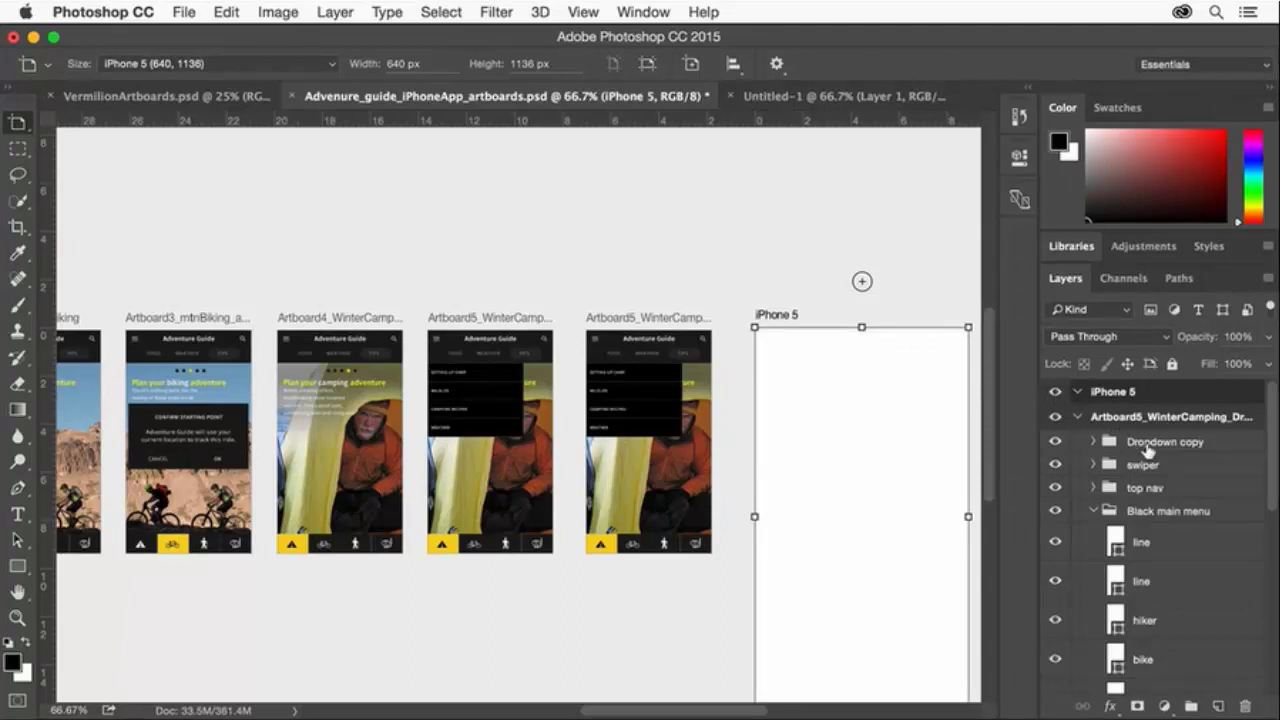
pyautogui.click(1143, 410)
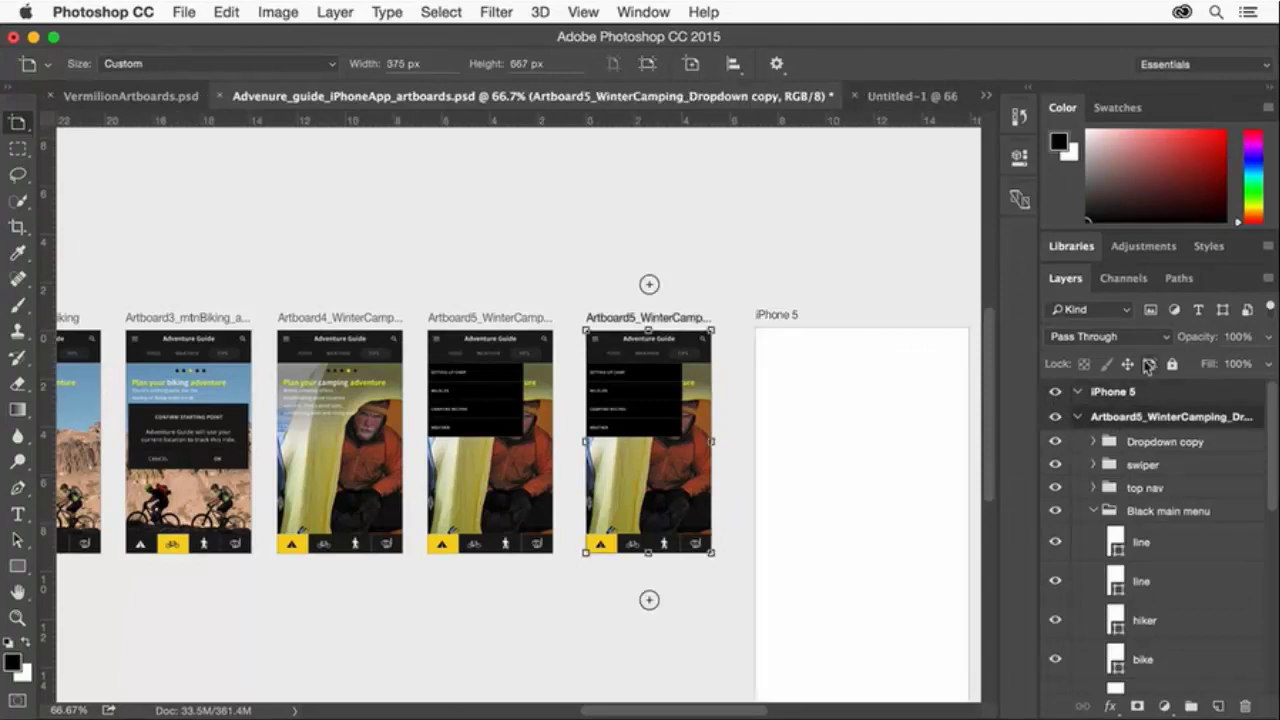
pyautogui.click(1130, 312)
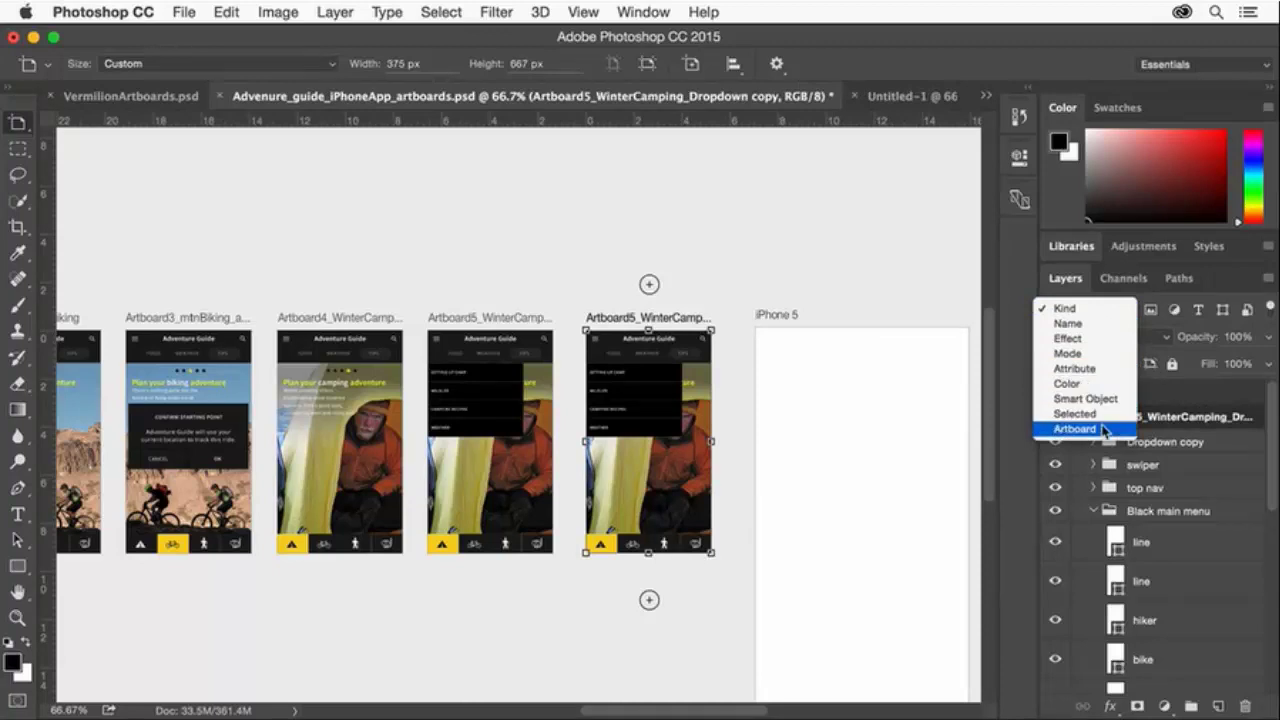
pyautogui.click(1102, 429)
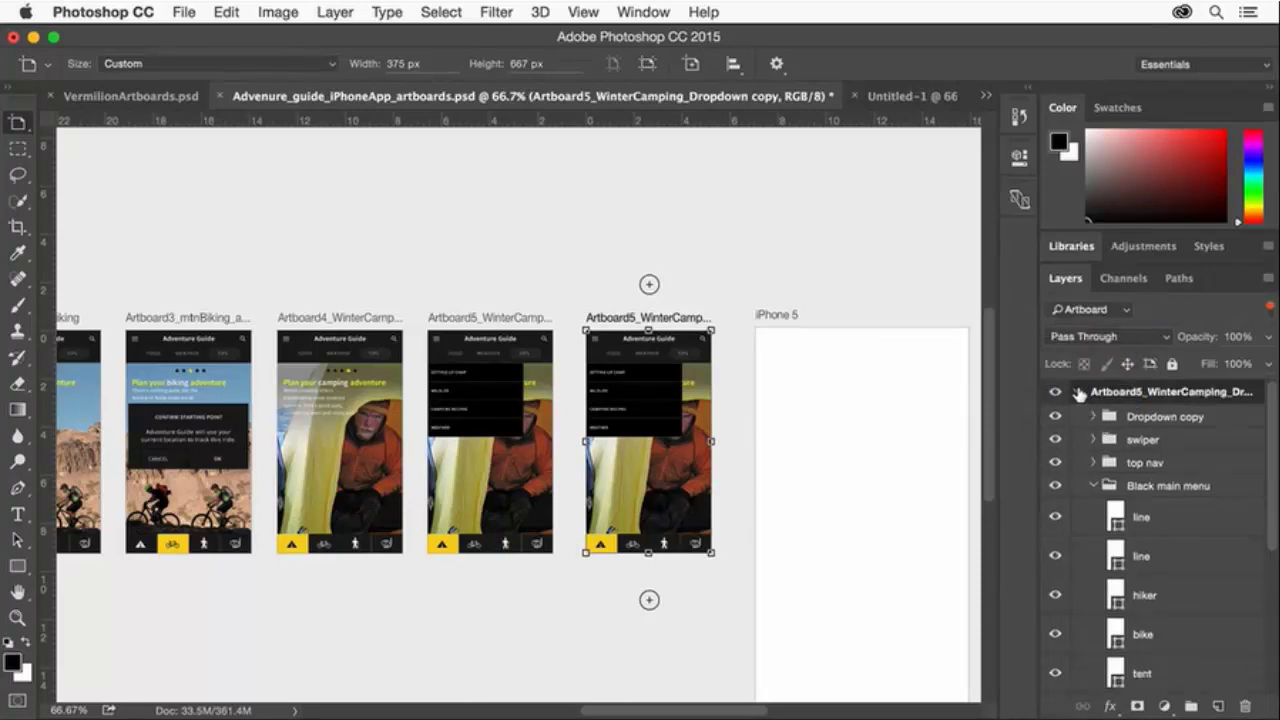
pyautogui.click(1077, 391)
# Enable Auto-Select on the Move tool and pick the dropdown artboard's BG layer
pyautogui.press('v')
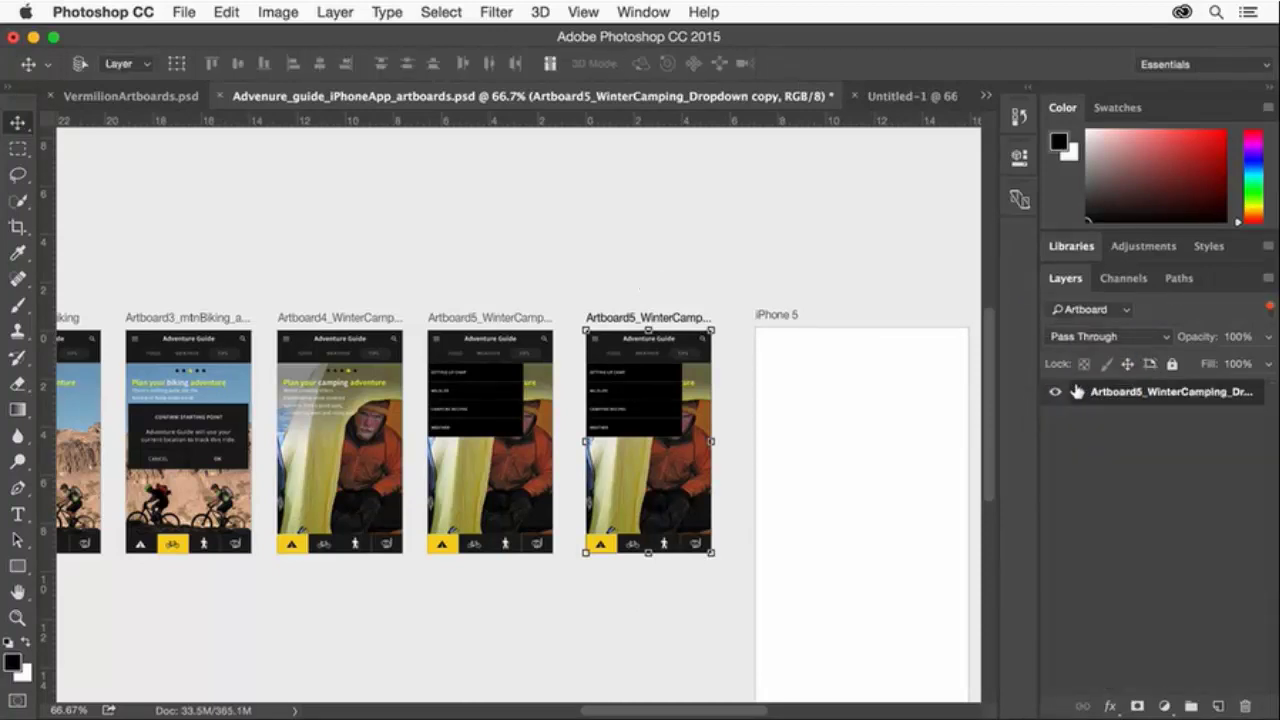
pyautogui.click(80, 66)
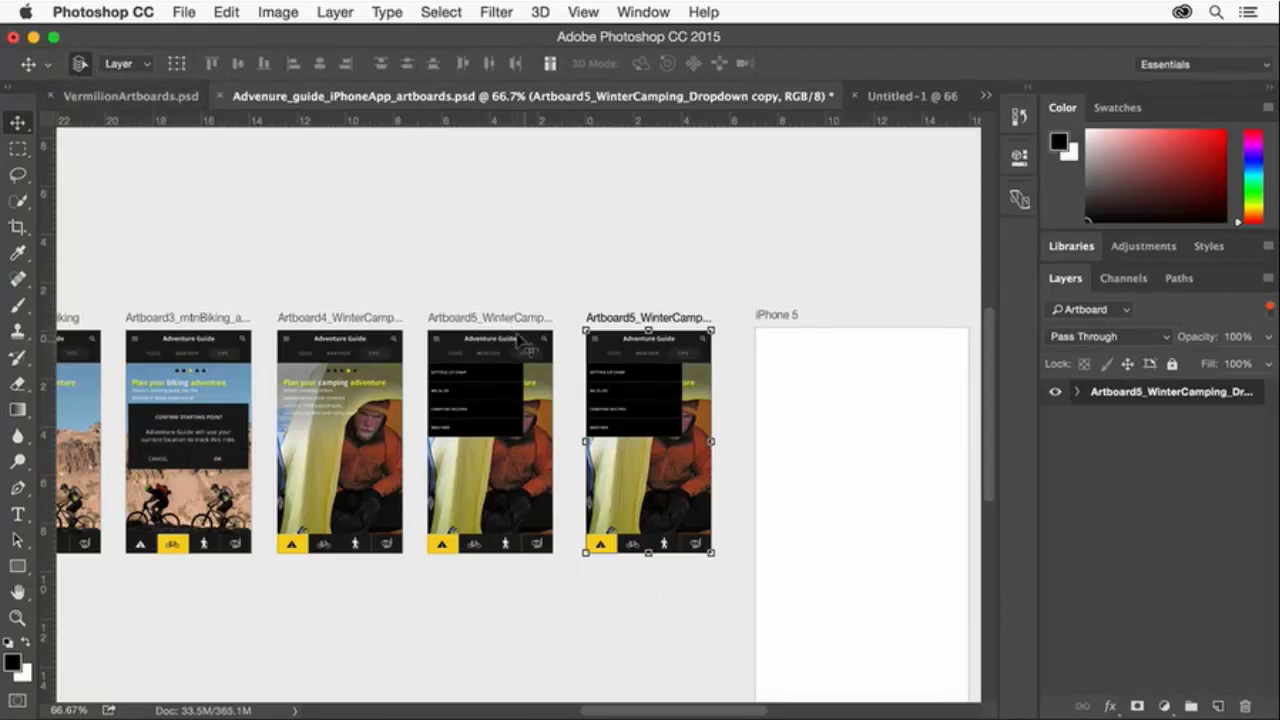
pyautogui.click(520, 340)
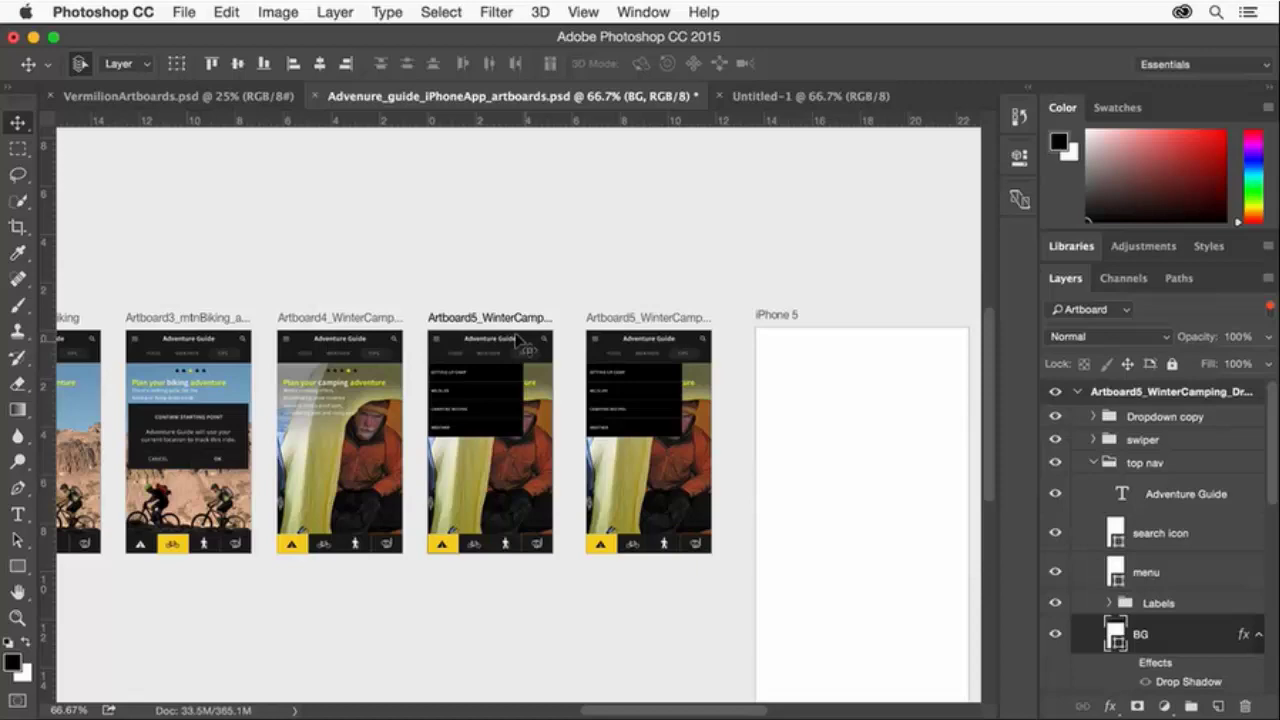
# Zoom in and drag the dark nav BG layer off Artboard5_WinterCamping_Dropdown and back onto it
pyautogui.moveTo(420, 366); pyautogui.dragTo(481, 403)
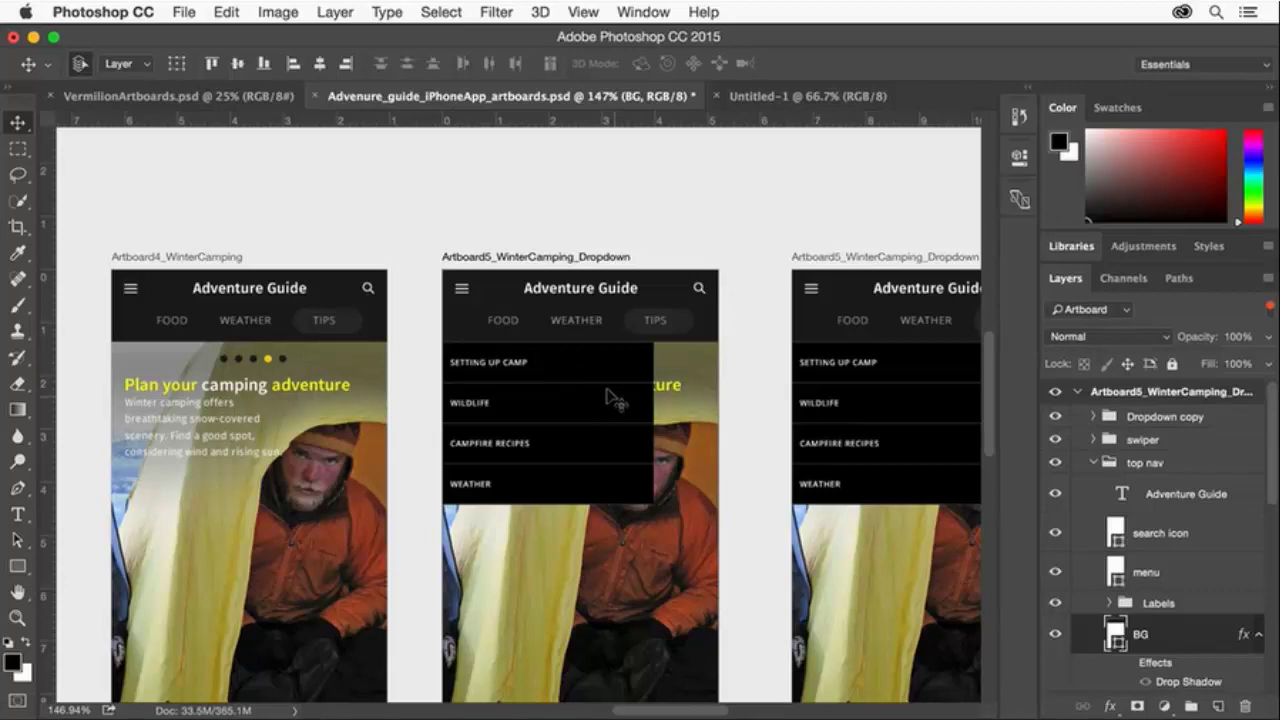
pyautogui.moveTo(663, 288); pyautogui.dragTo(714, 182)
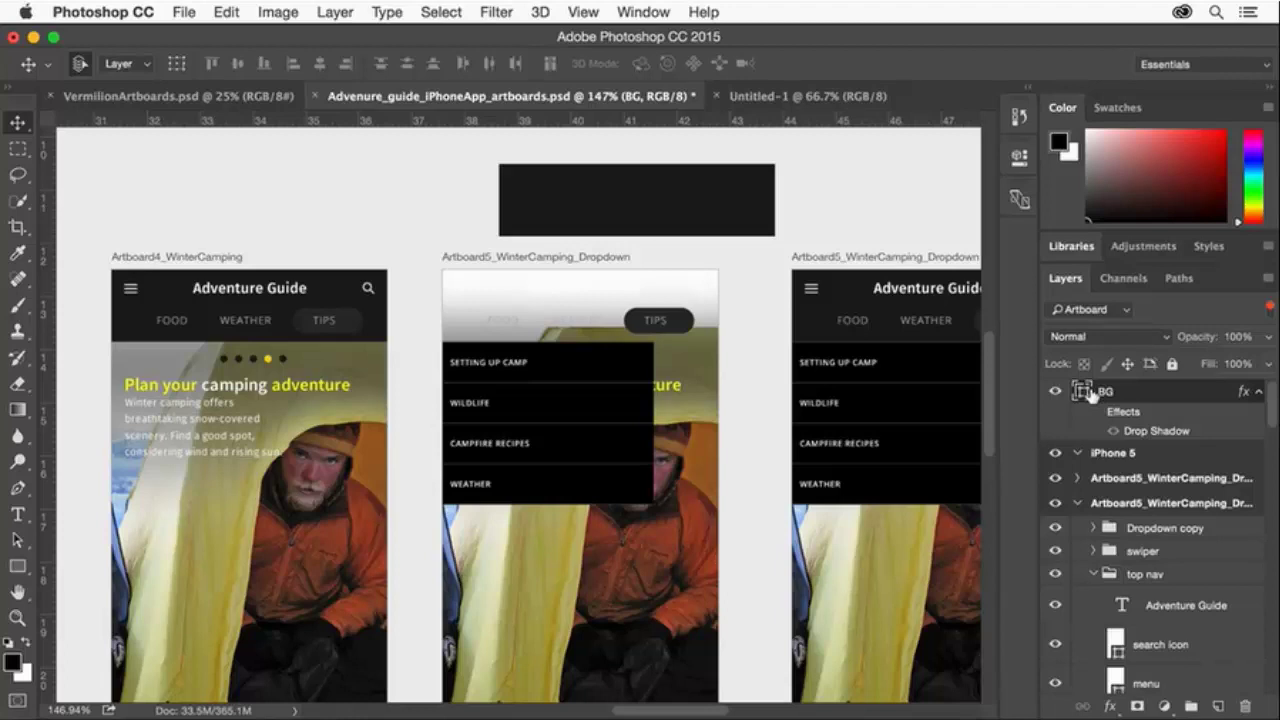
pyautogui.moveTo(611, 181); pyautogui.dragTo(558, 281)
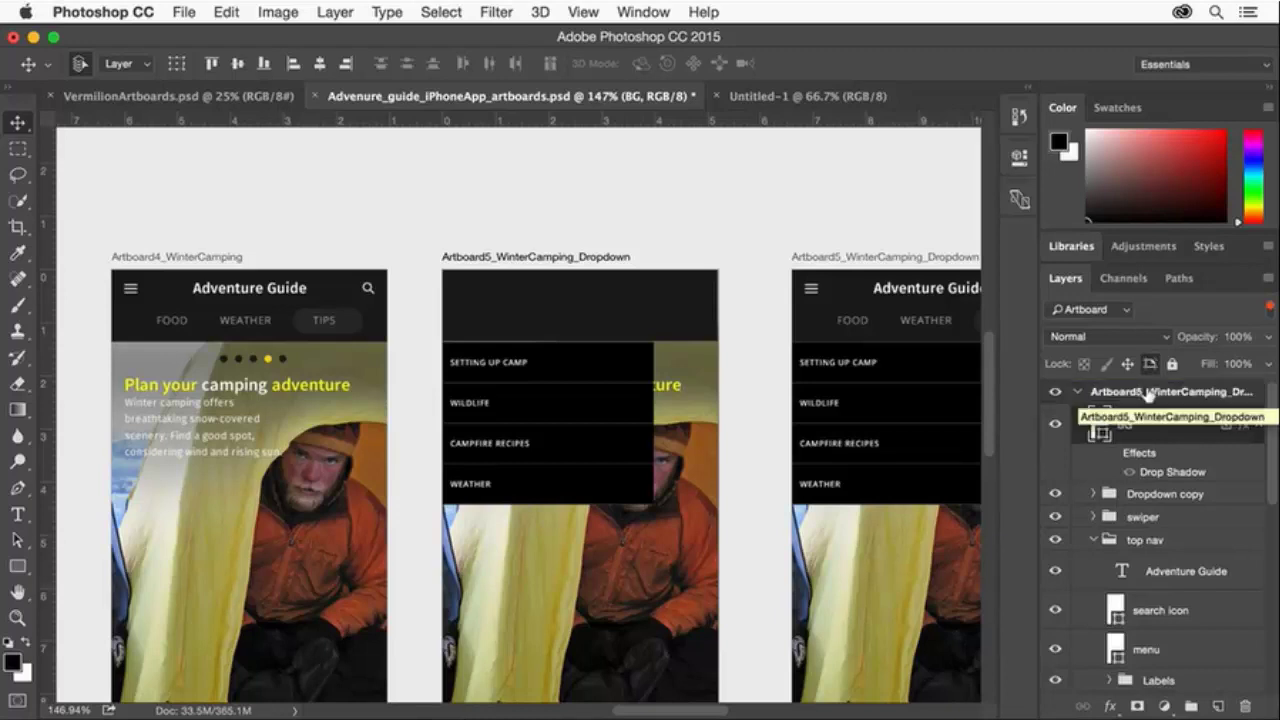
# Apply Lock All to Artboard5_WinterCamping_Dropdown and confirm it can no longer be moved
pyautogui.click(1150, 392)
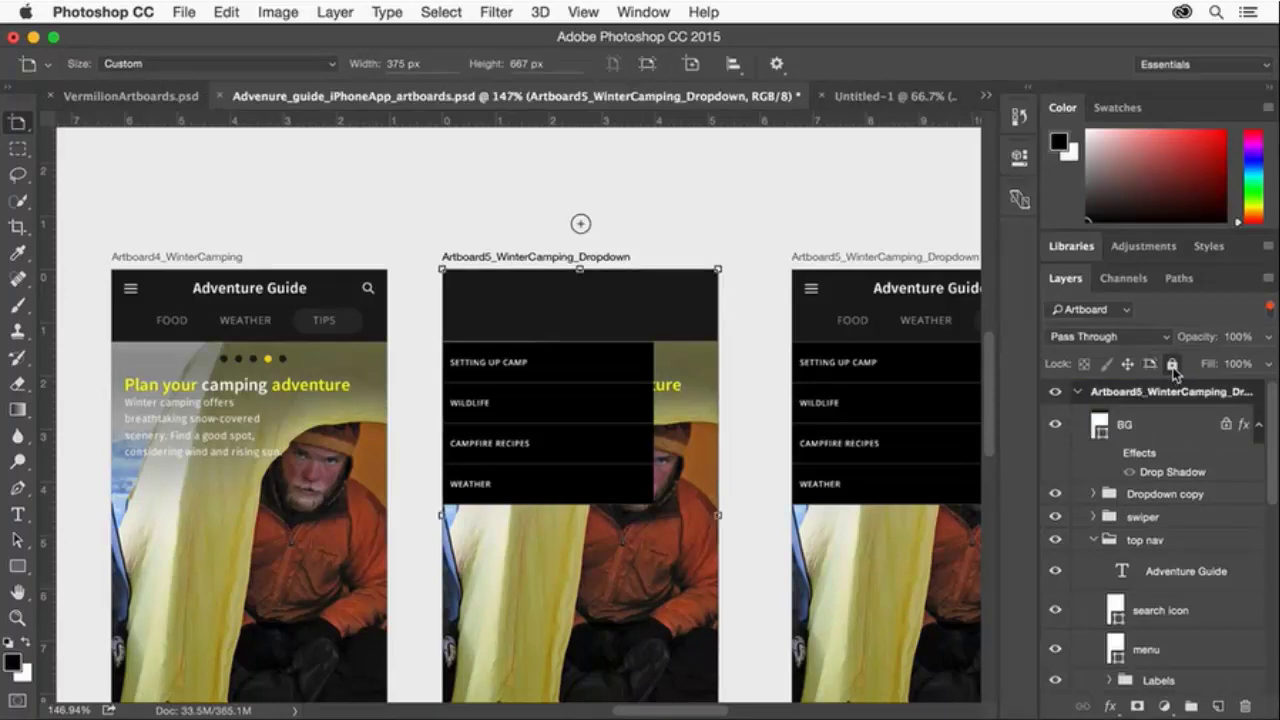
pyautogui.click(1173, 366)
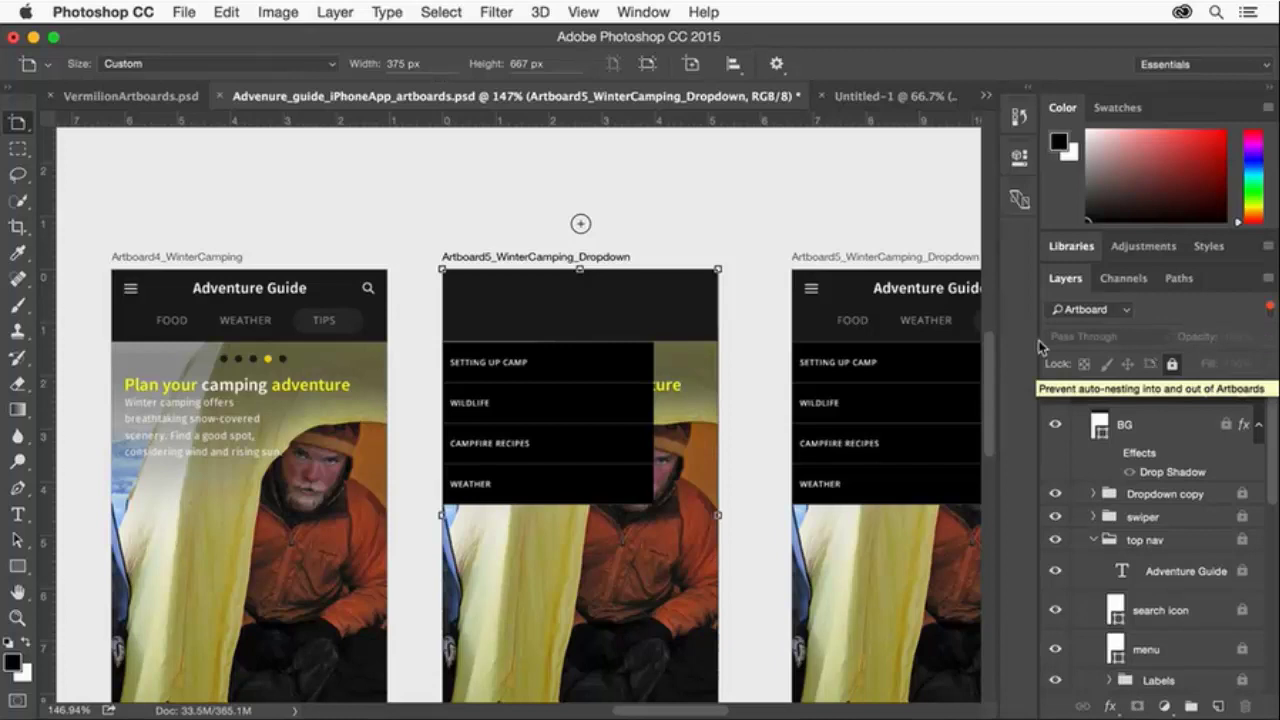
pyautogui.moveTo(500, 258); pyautogui.dragTo(380, 194)
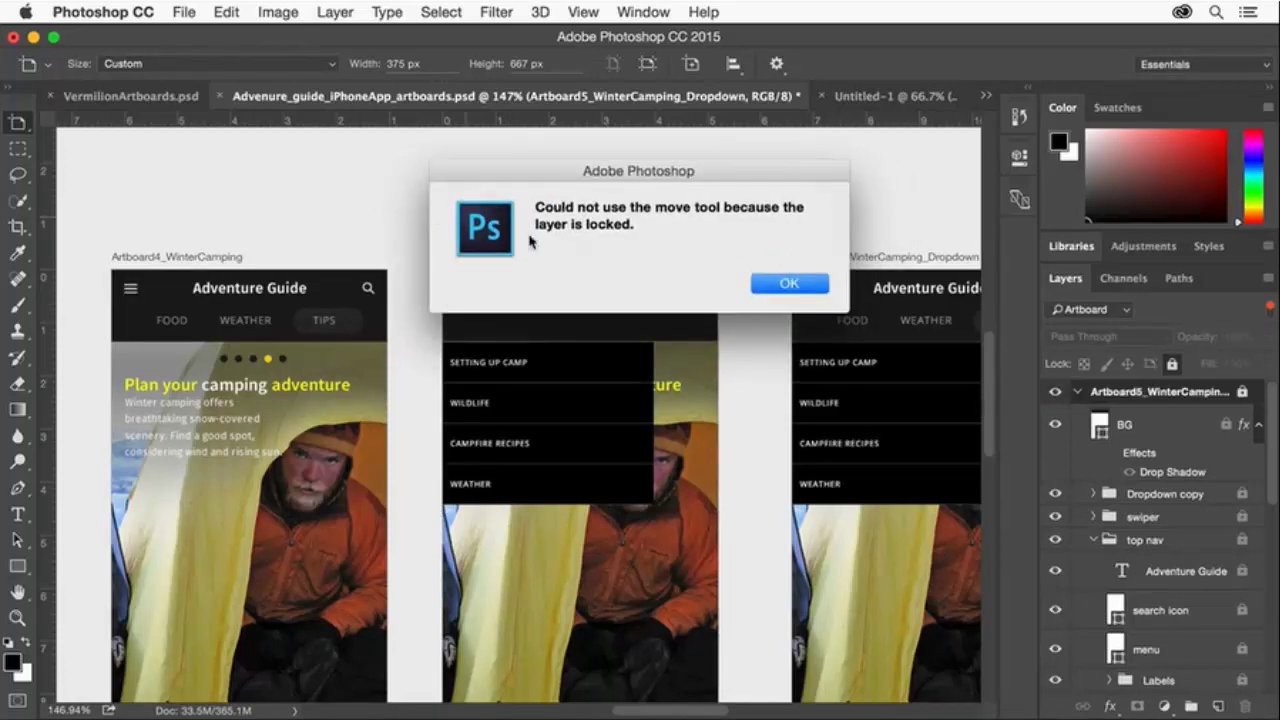
pyautogui.click(818, 286)
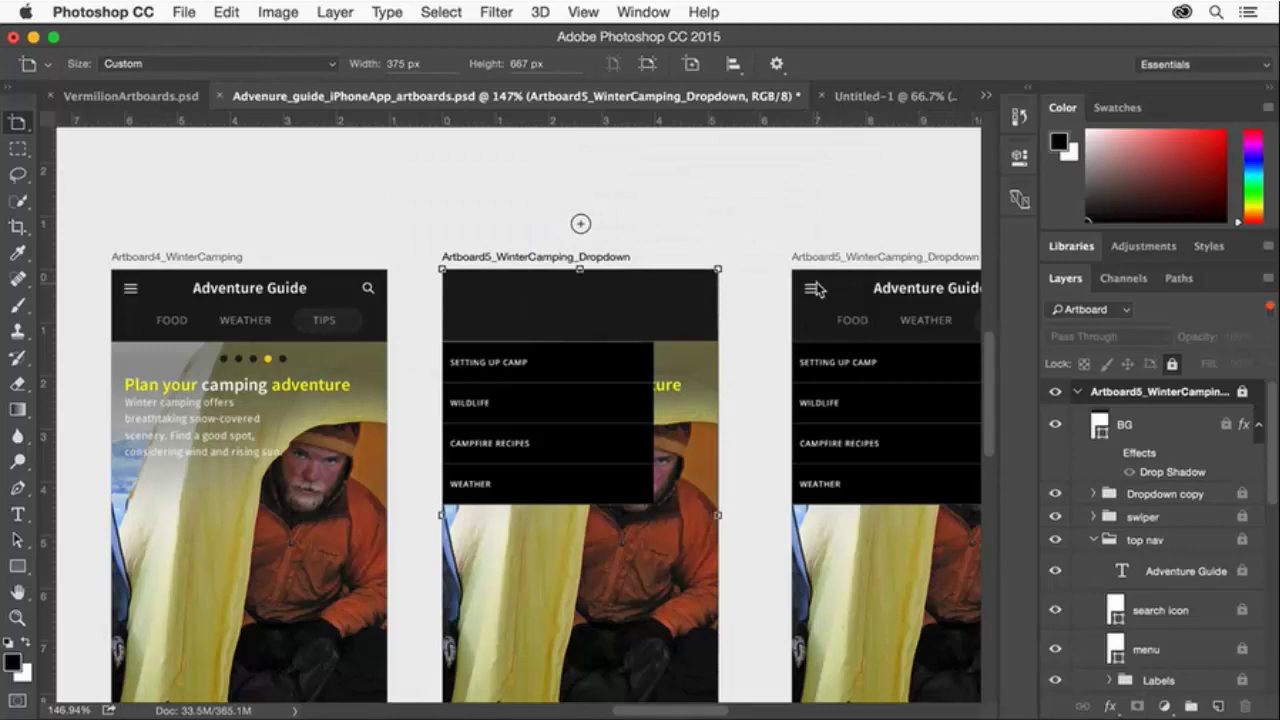
# Dismiss the layer menu, preview Artboard5_WinterCamping_Dropdown as a 375×667 PNG in Export As, then cancel
pyautogui.rightClick(1151, 612)
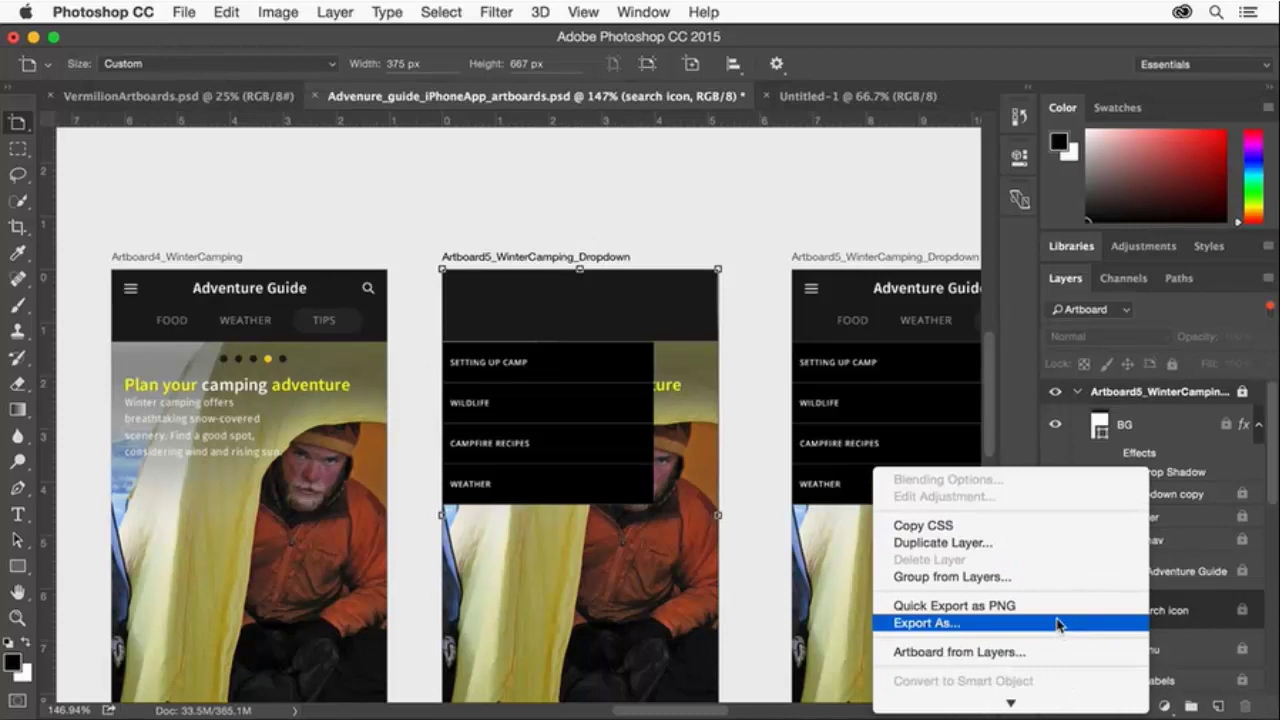
pyautogui.press('Escape')
pyautogui.click(182, 12)
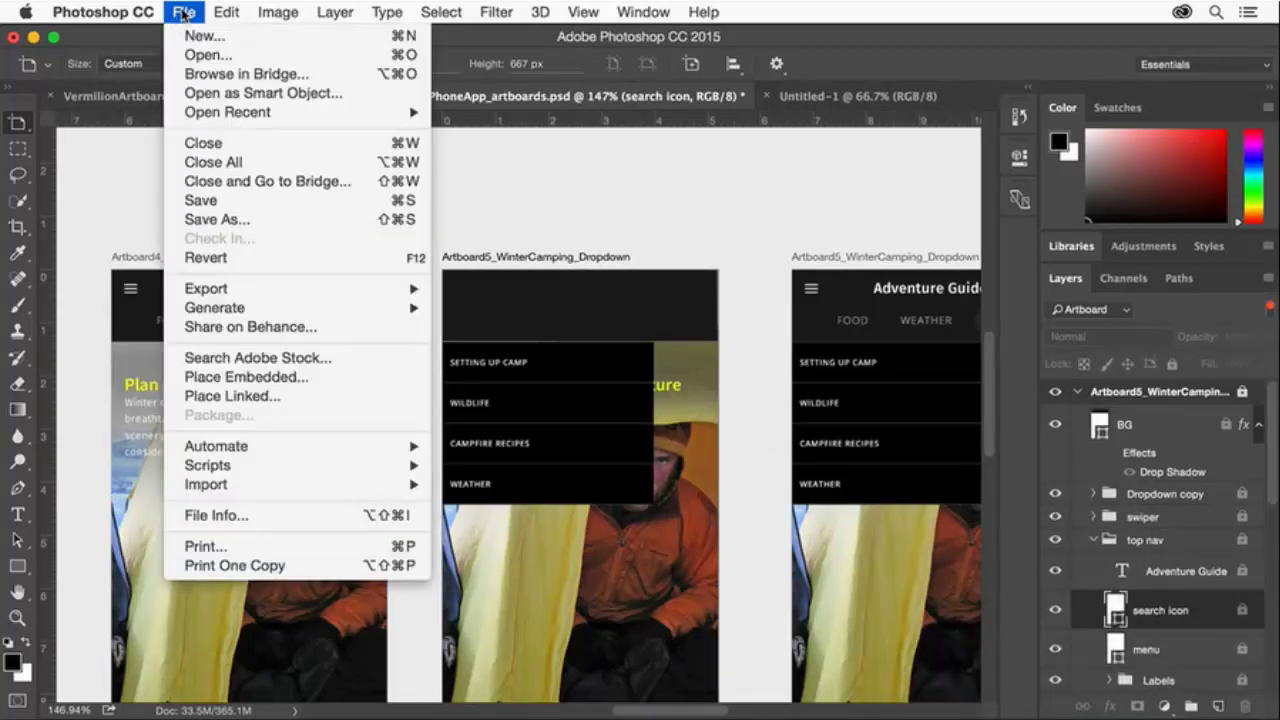
pyautogui.moveTo(294, 289)
pyautogui.click(496, 314)
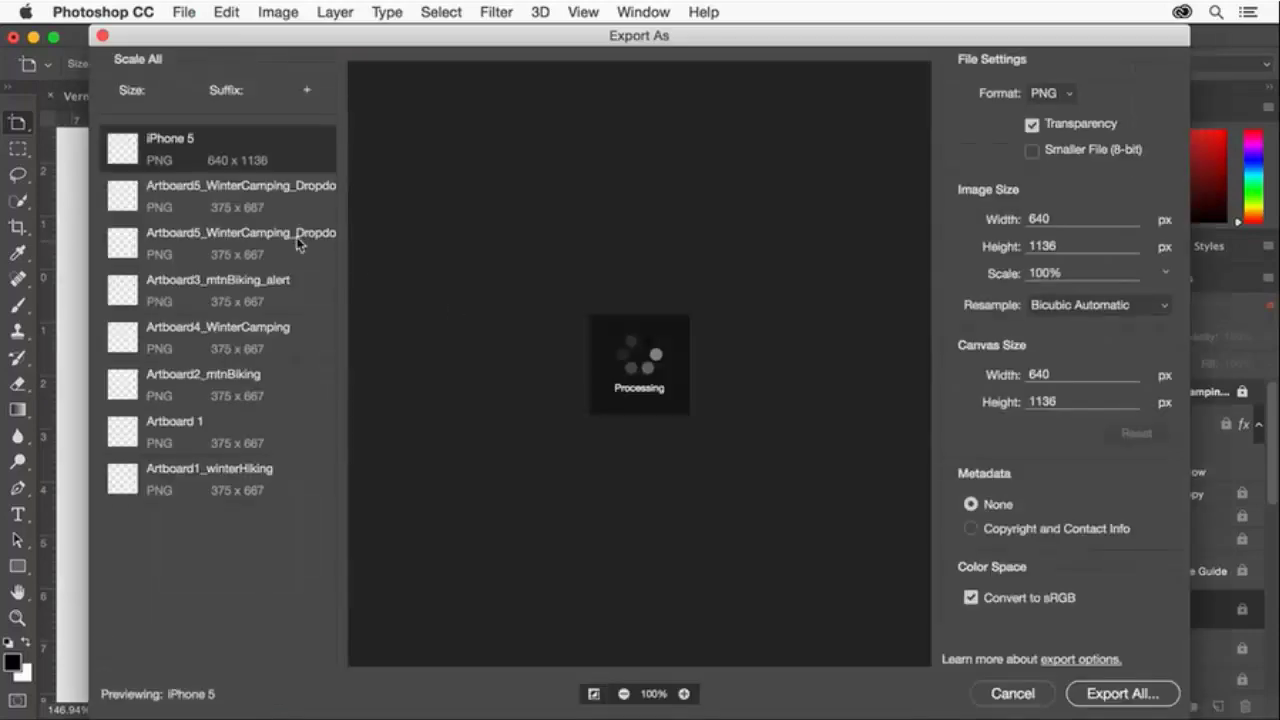
pyautogui.click(240, 207)
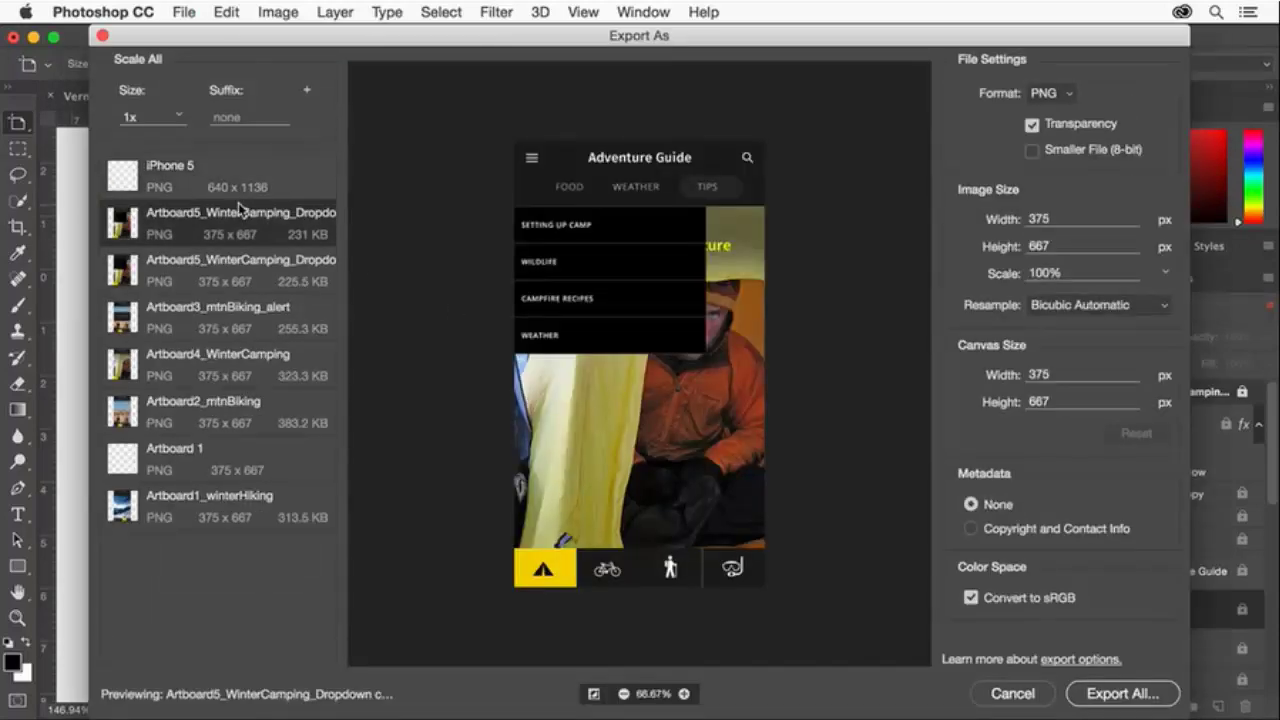
pyautogui.click(1018, 693)
pyautogui.click(184, 12)
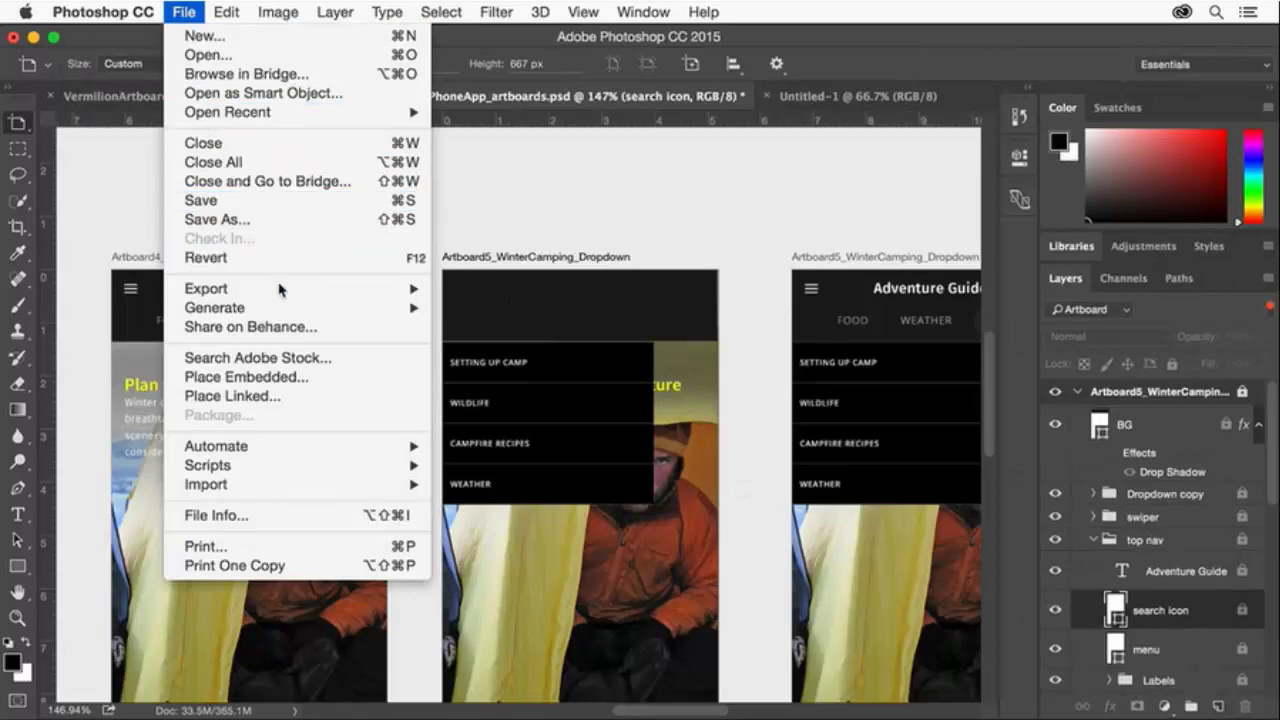
# Cancel Artboards to Files, then run Artboards to PDF as one multi-page JPEG PDF at quality 8
pyautogui.moveTo(280, 289)
pyautogui.click(571, 402)
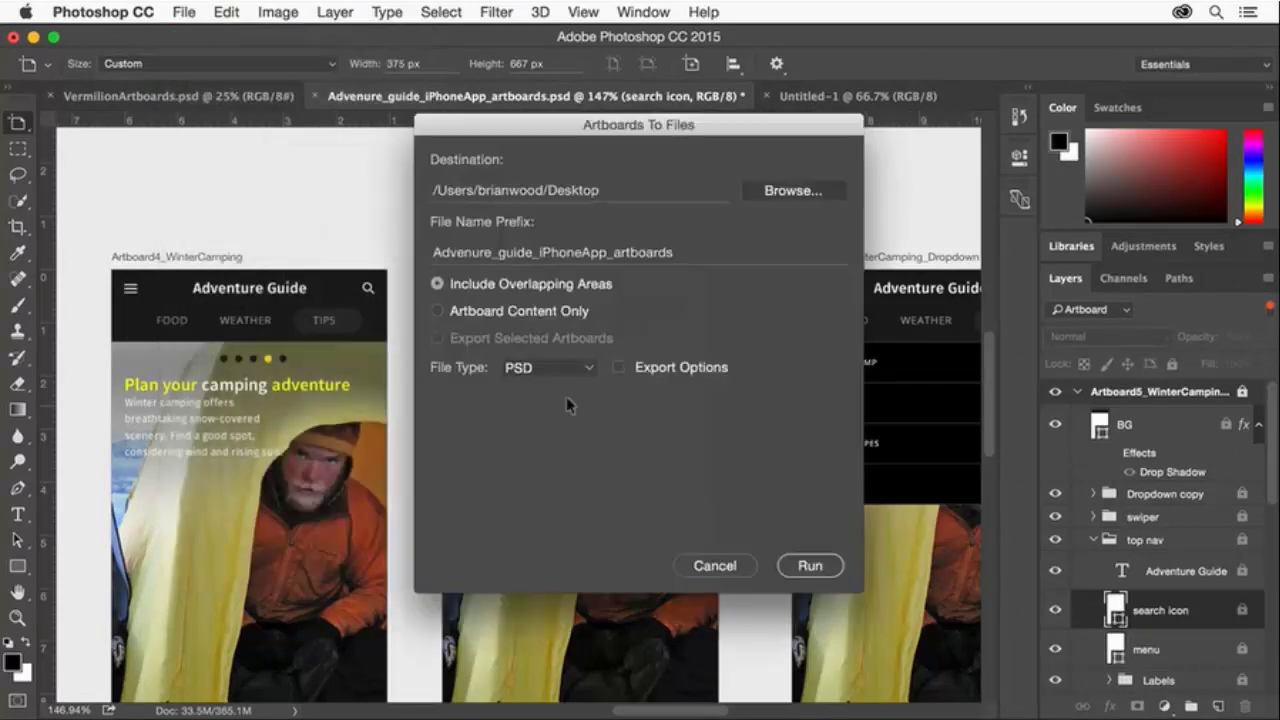
pyautogui.click(714, 565)
pyautogui.click(184, 12)
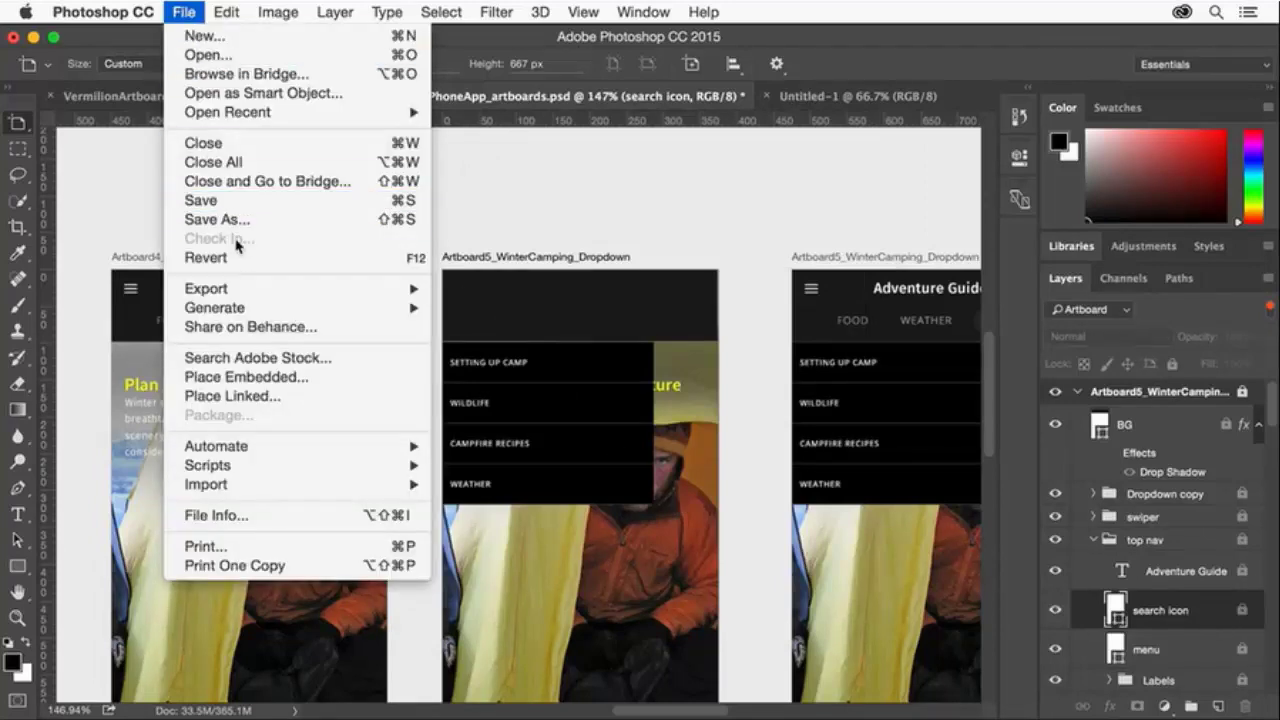
pyautogui.moveTo(249, 289)
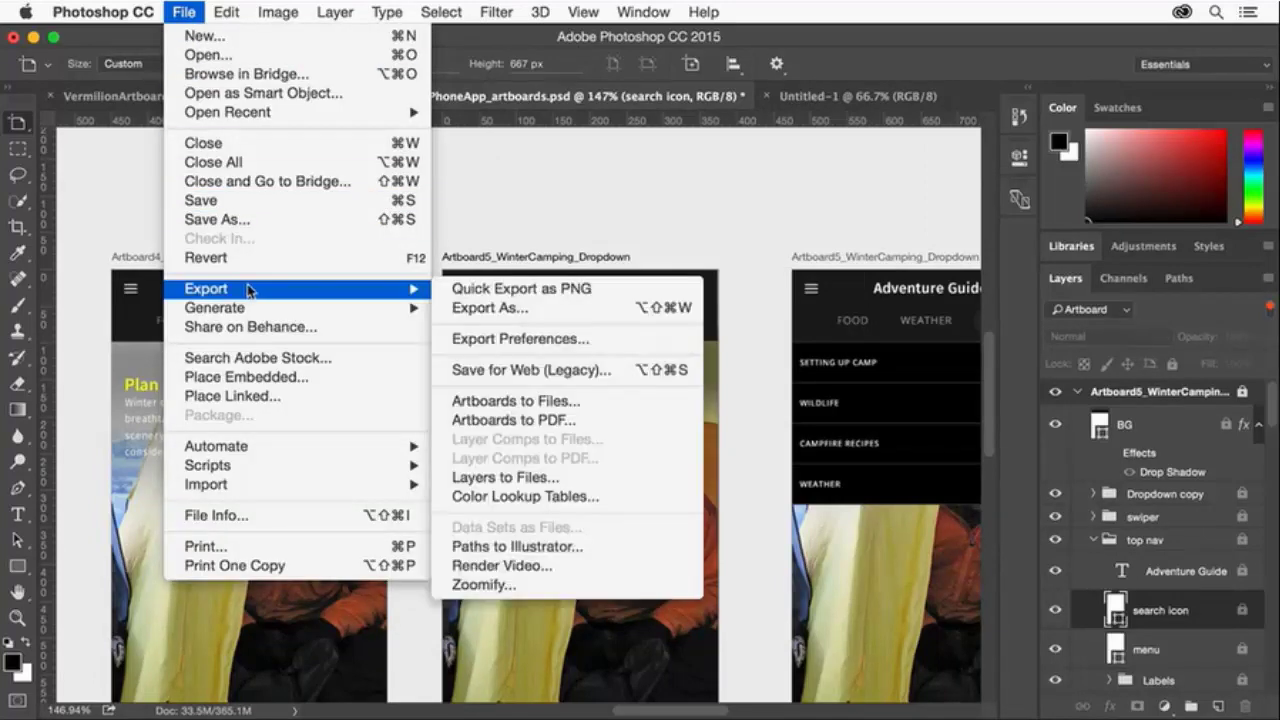
pyautogui.click(571, 429)
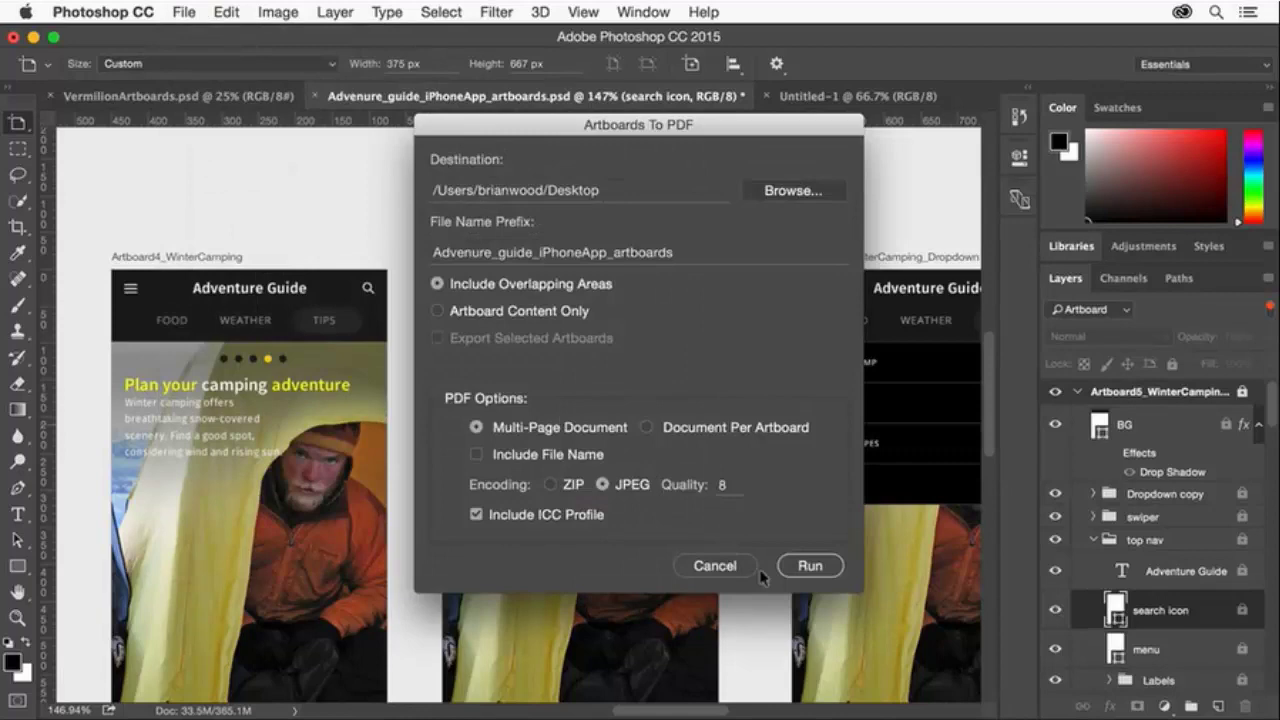
pyautogui.click(812, 566)
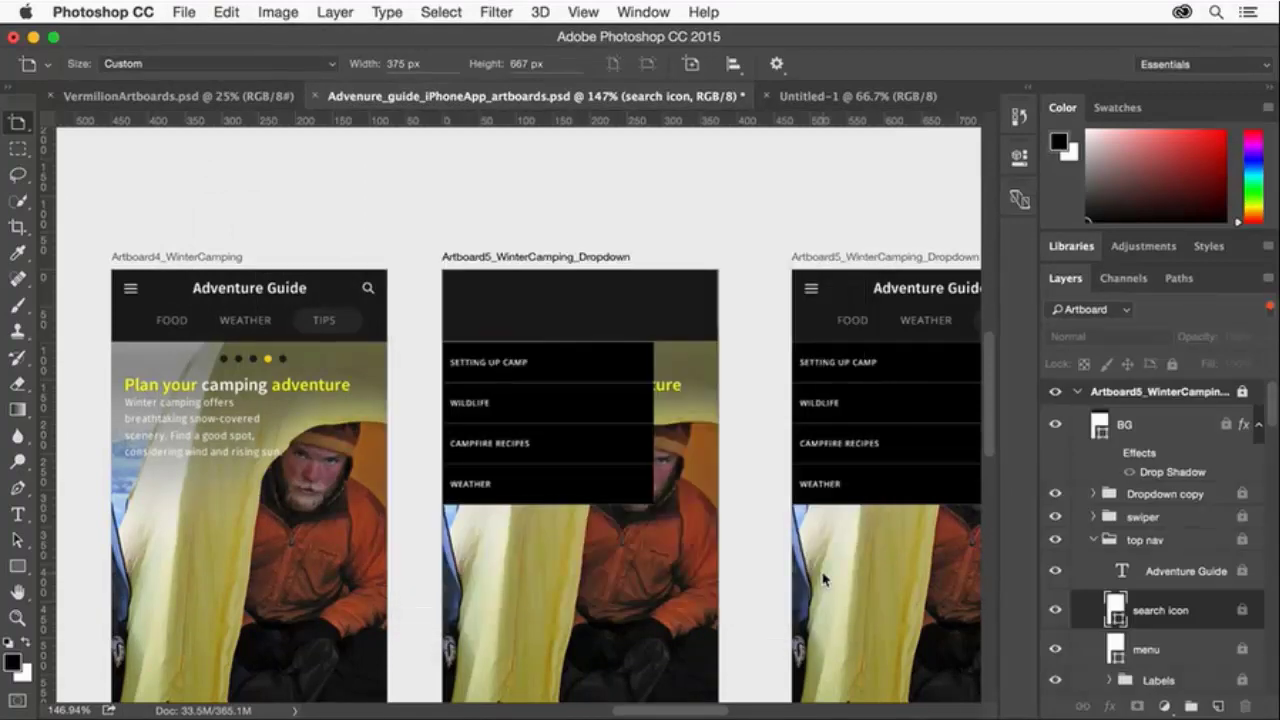
# Zoom out with Ctrl+0 to show all eight artboards, from Artboard 1 to the iPhone 5
pyautogui.hotkey('ctrl', '0')
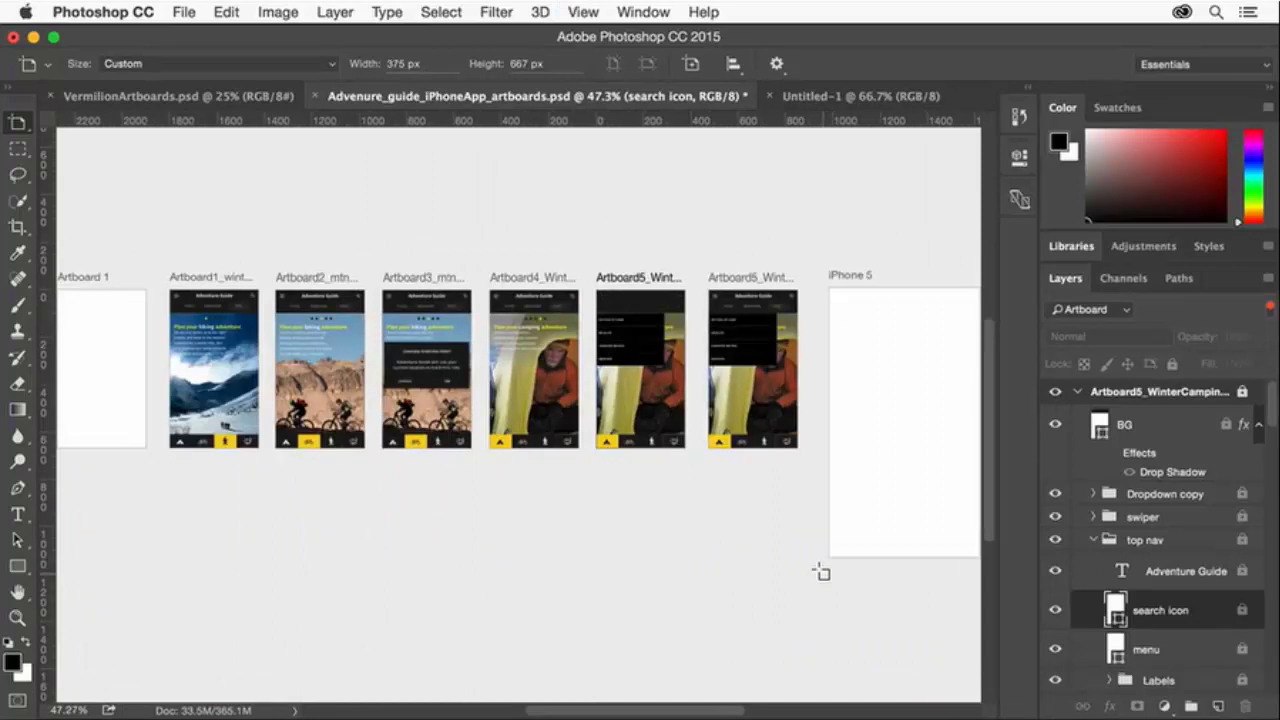